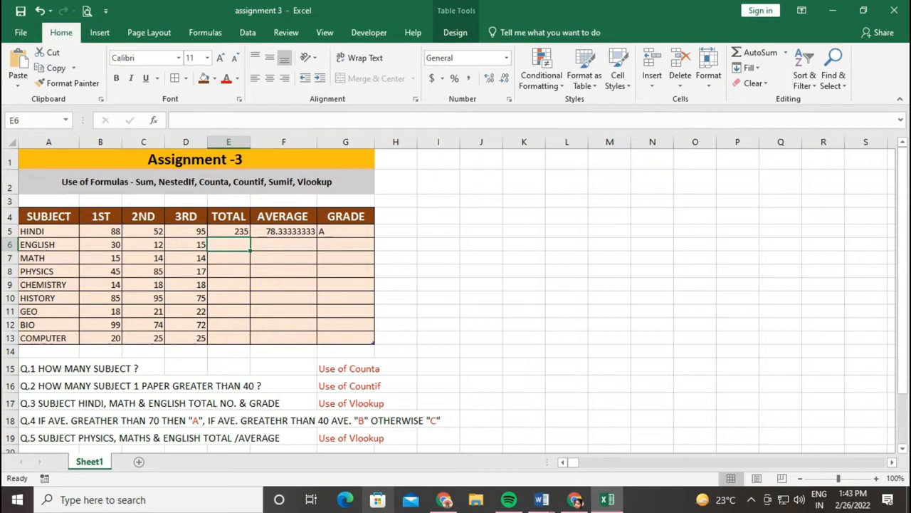
Step: Format the TOTAL, AVERAGE and GRADE cells from ENGLISH to COMPUTER (E6:G13) as bold with font size 16
left_click_drag(229, 245, 346, 338)
key("ctrl+b")
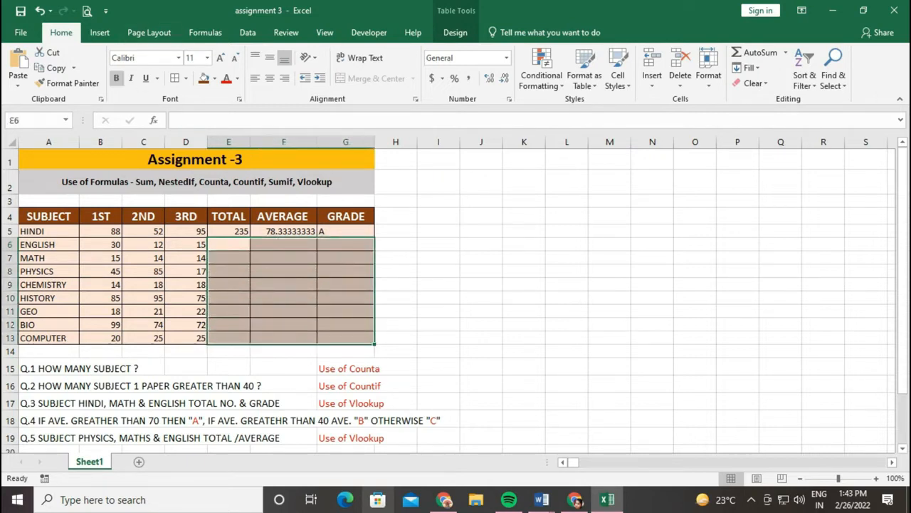
left_click(220, 57)
left_click(220, 57)
left_click(220, 58)
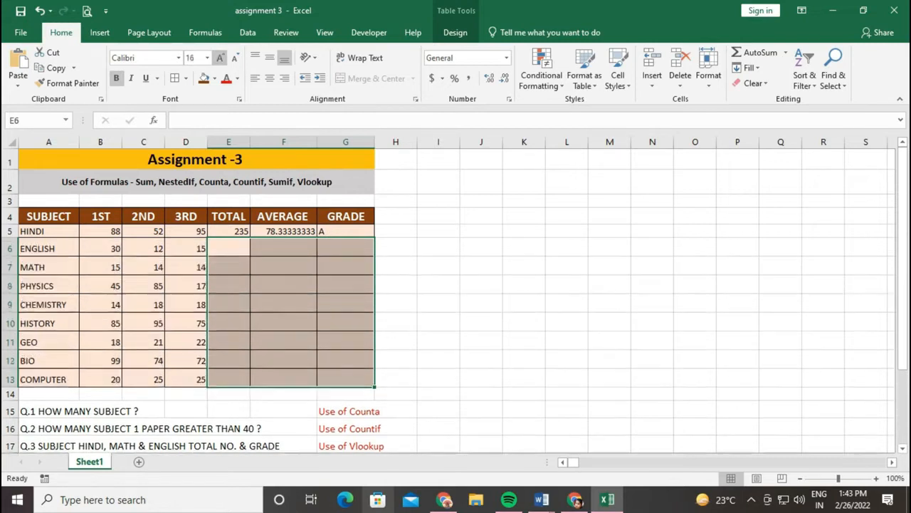
Step: Total the ENGLISH marks from 1ST to 3RD with SUM in E6, and fill the formula down to COMPUTER in E13
left_click(229, 247)
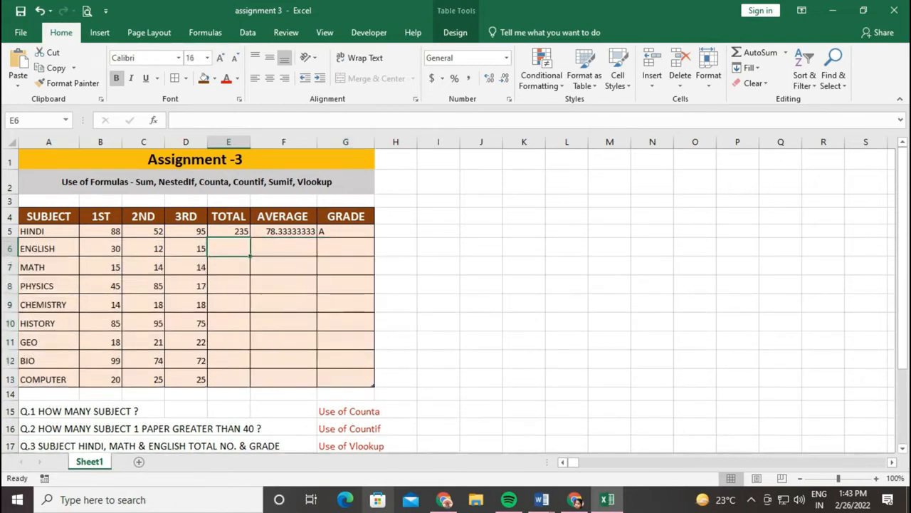
type("=")
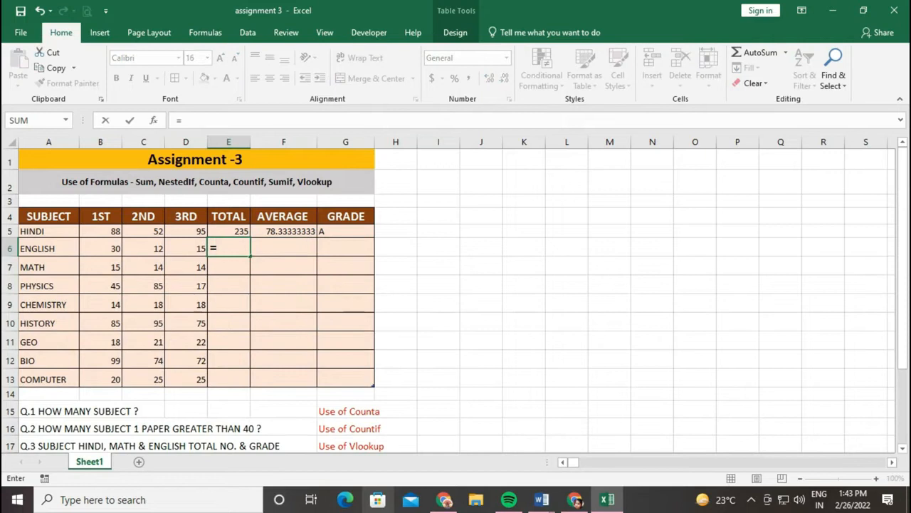
type("SU")
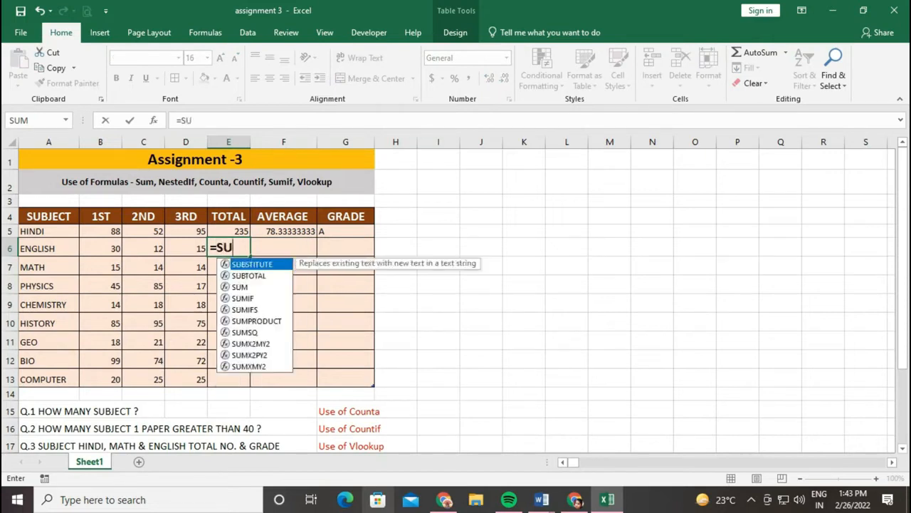
type("M(")
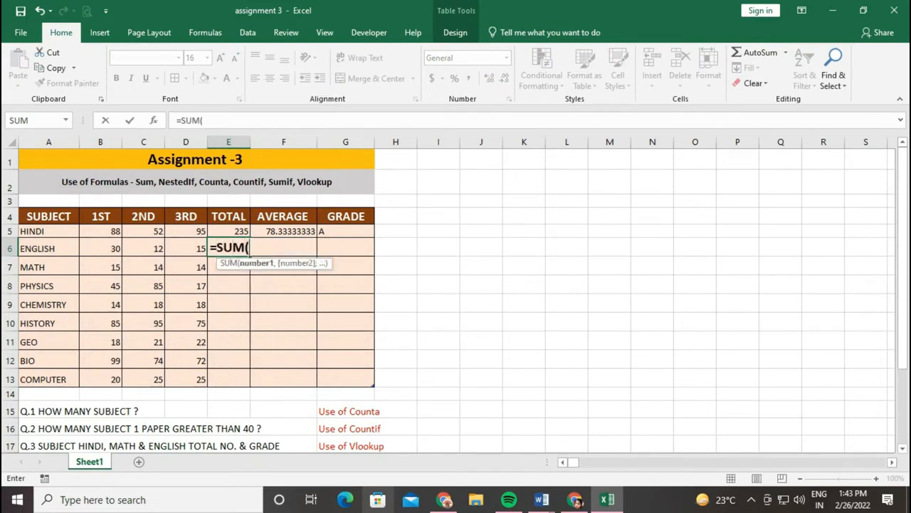
left_click_drag(99, 248, 187, 248)
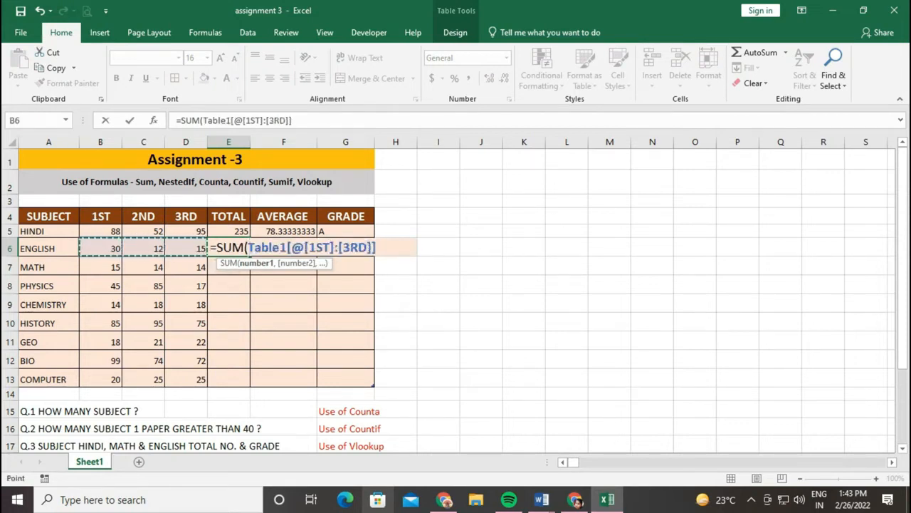
type(")")
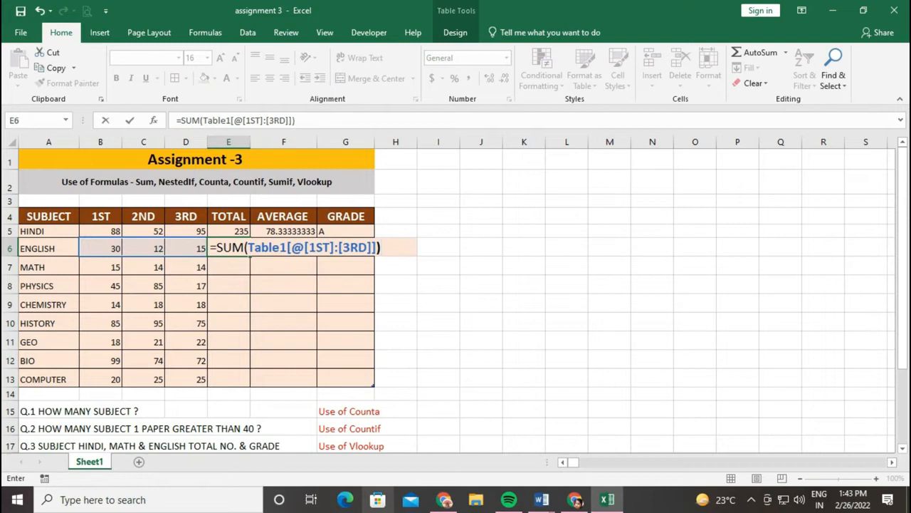
key("Return")
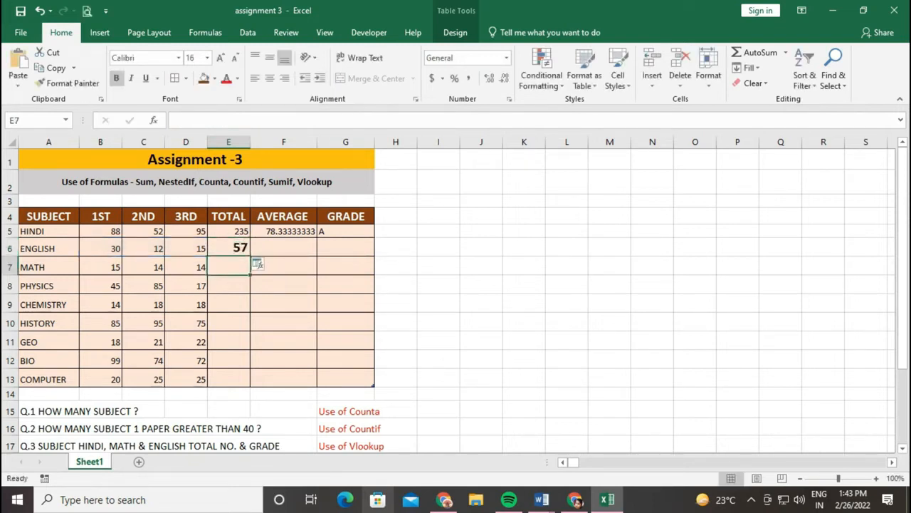
left_click(229, 247)
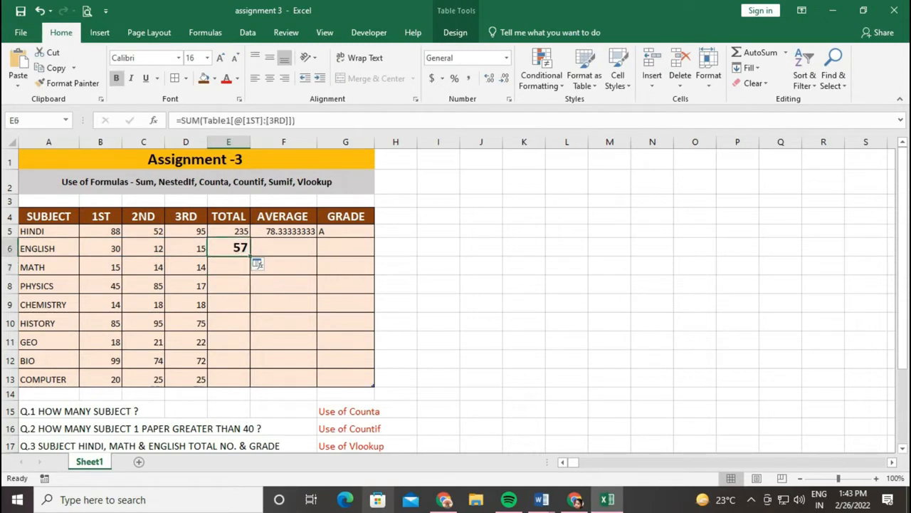
left_click_drag(249, 257, 250, 386)
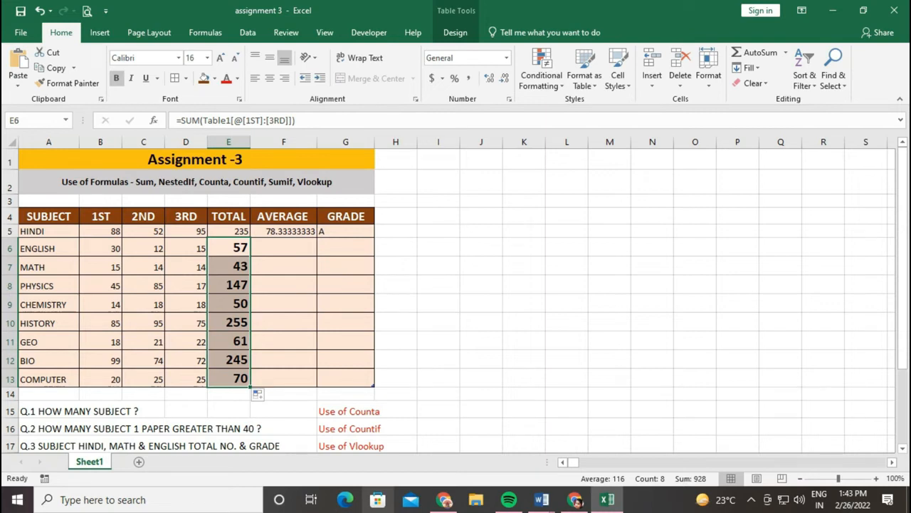
Step: Average the ENGLISH marks from 1ST to 3RD with AVERAGE in F6, and fill the AVERAGE column down from F5 to F13
left_click(284, 247)
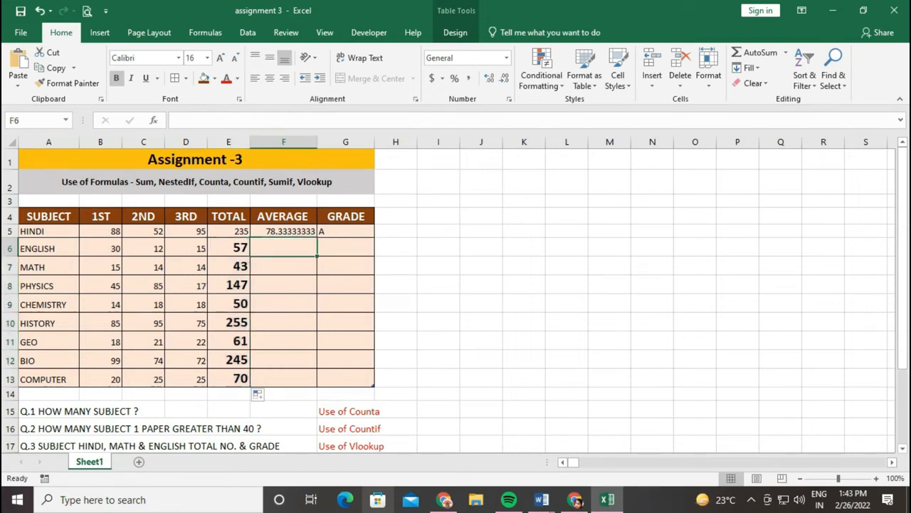
type("=A")
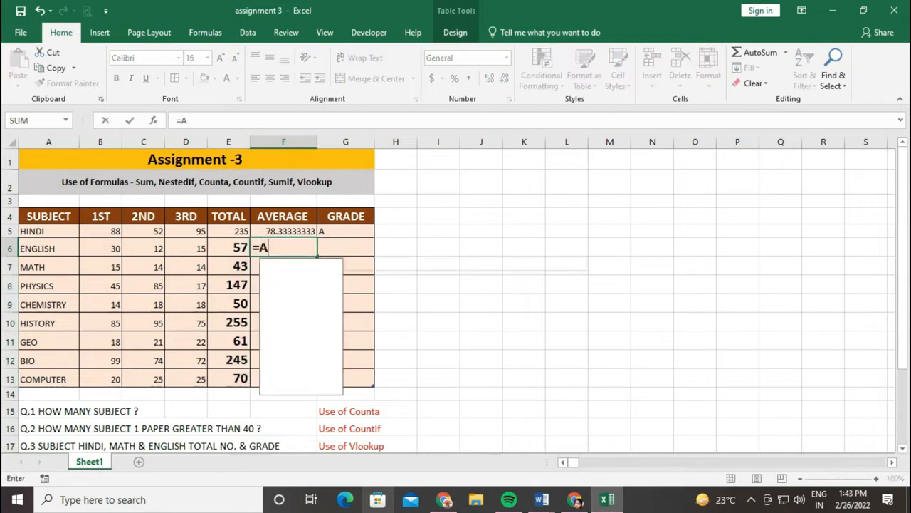
type("VERAGE(")
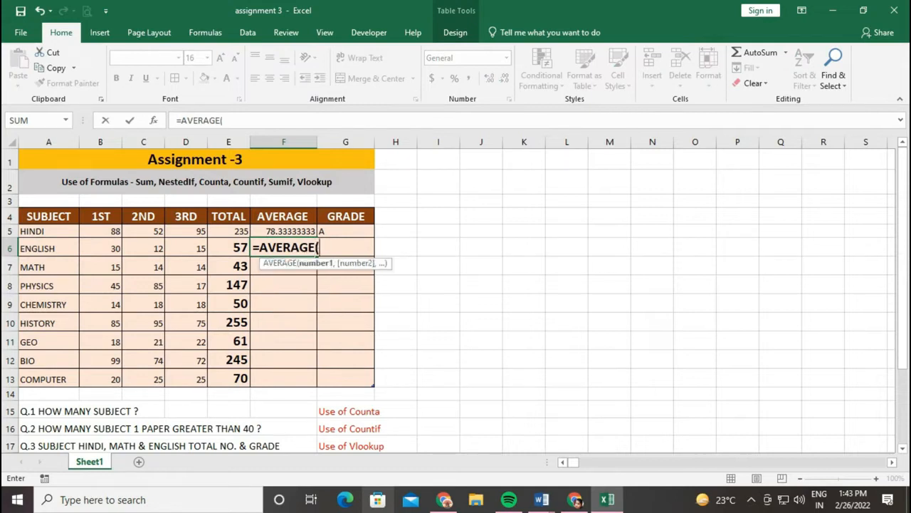
left_click_drag(107, 248, 199, 249)
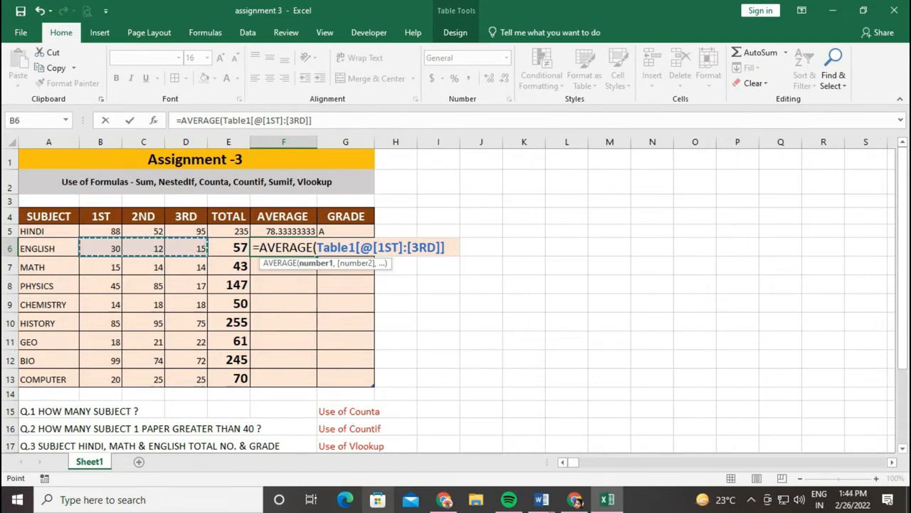
type(")")
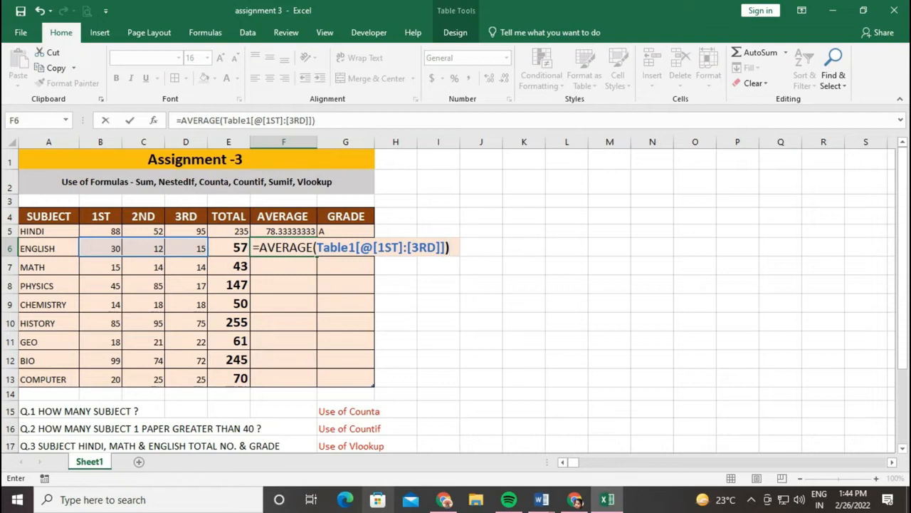
key("Return")
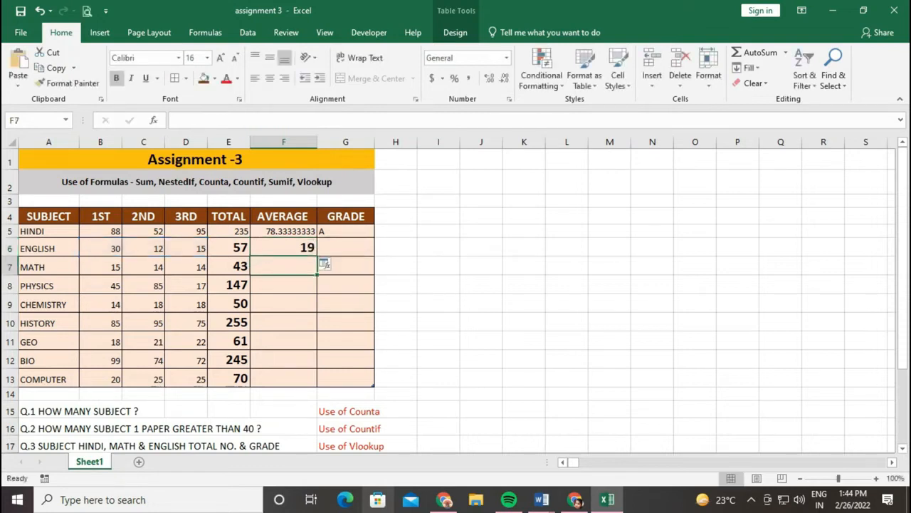
left_click_drag(283, 230, 284, 379)
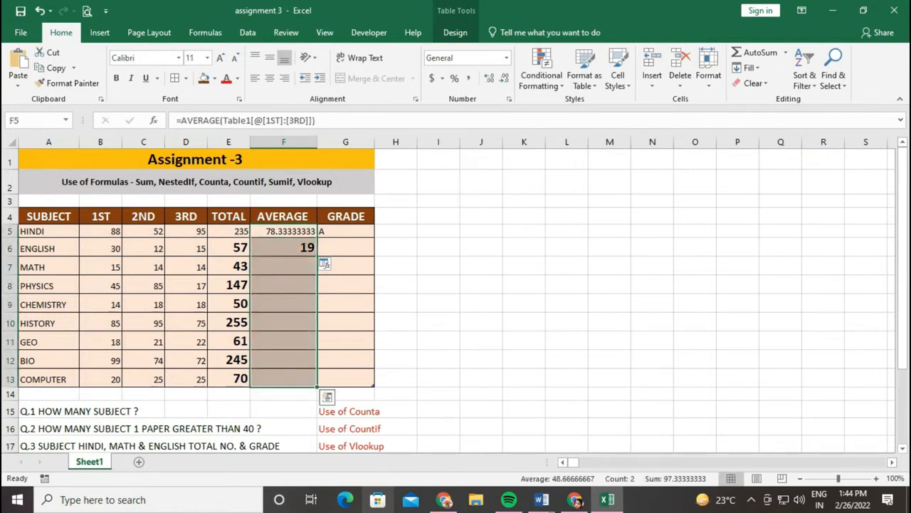
key("ctrl+d")
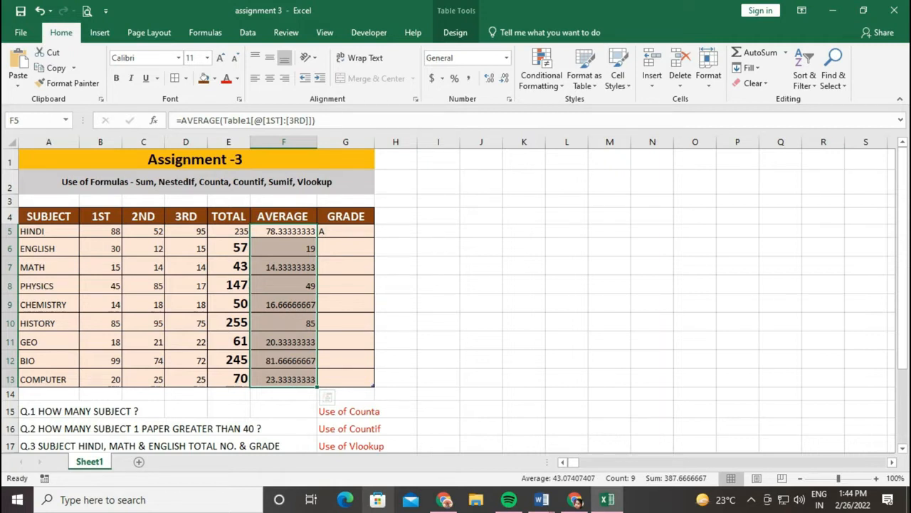
Step: Enter a nested IF grade formula in G6 giving "A" for an average above 70, "B" above 40, otherwise "C"
left_click(345, 248)
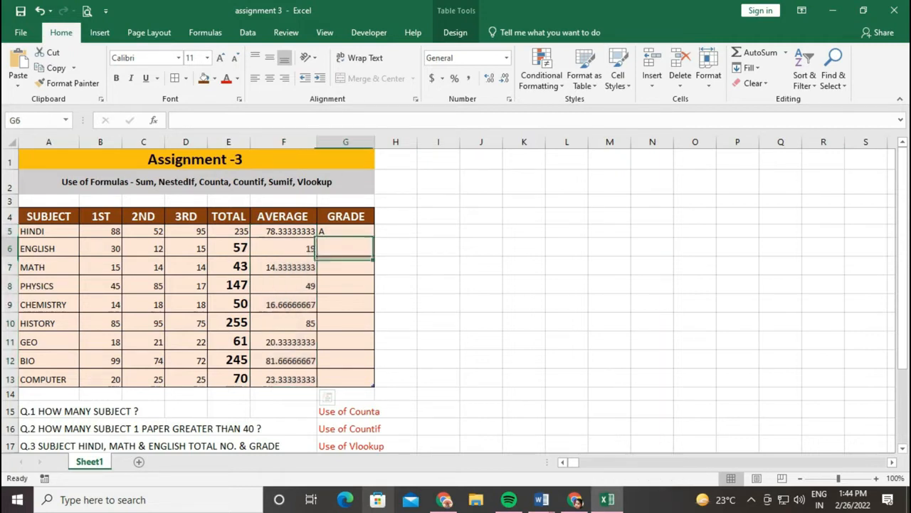
type("=")
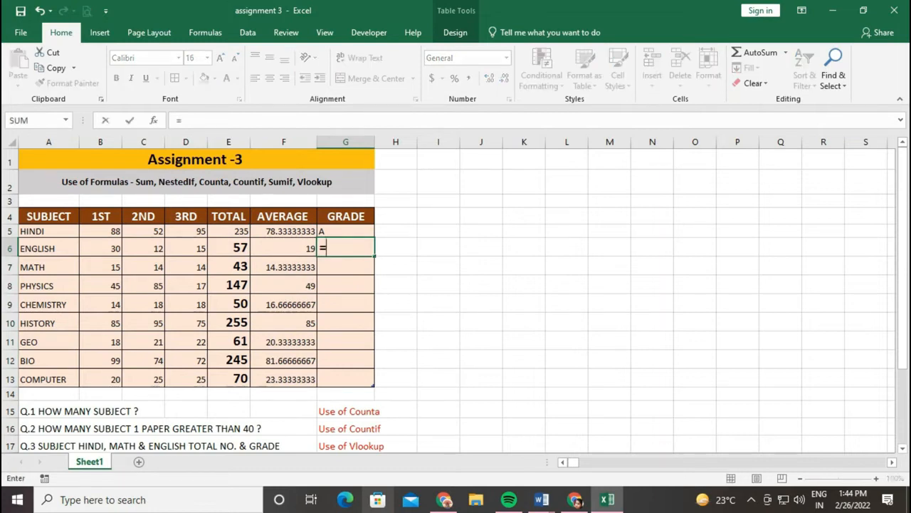
type("IF(")
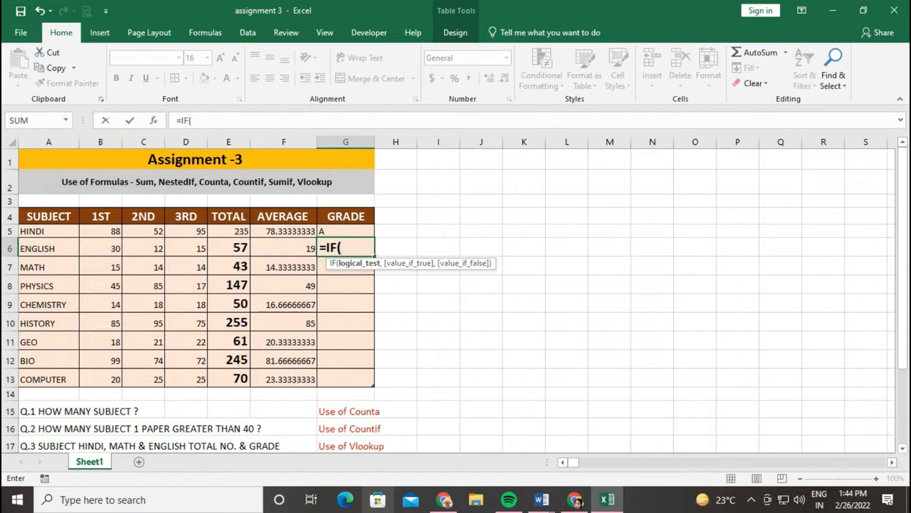
left_click(284, 248)
type(">70")
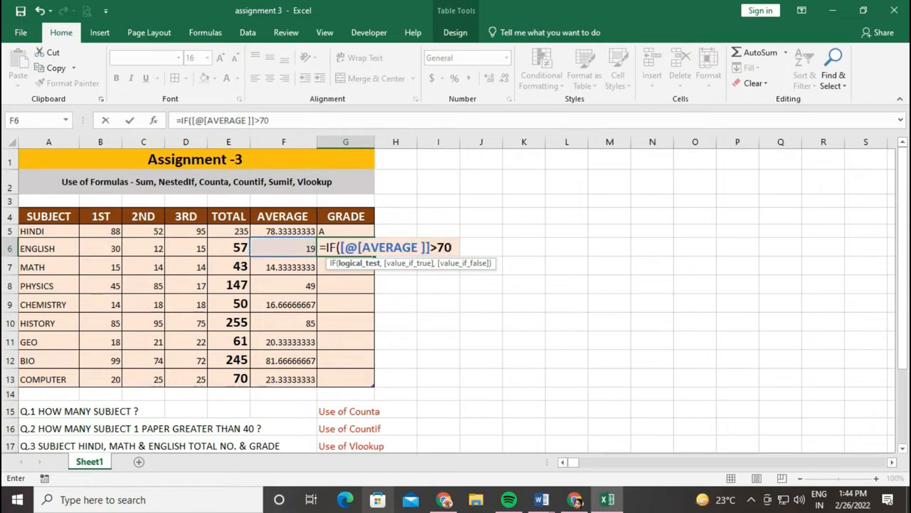
type(",\"A")
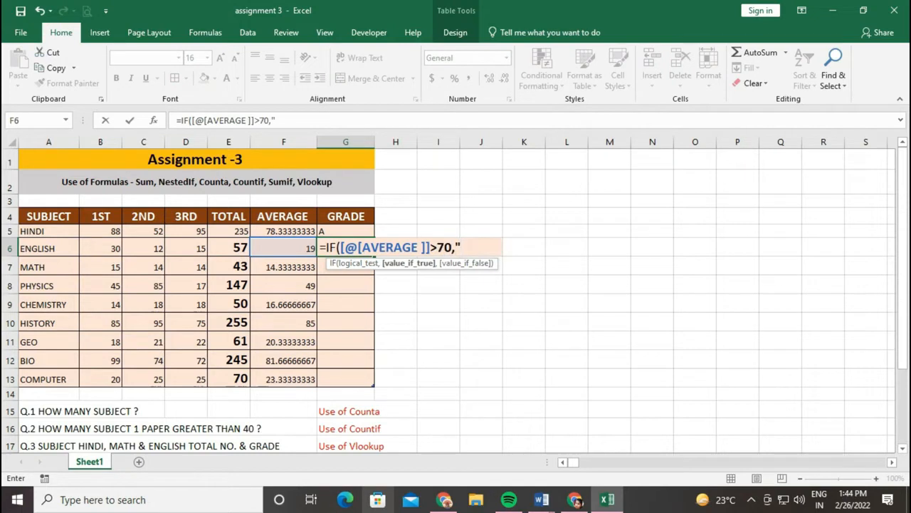
type("\",")
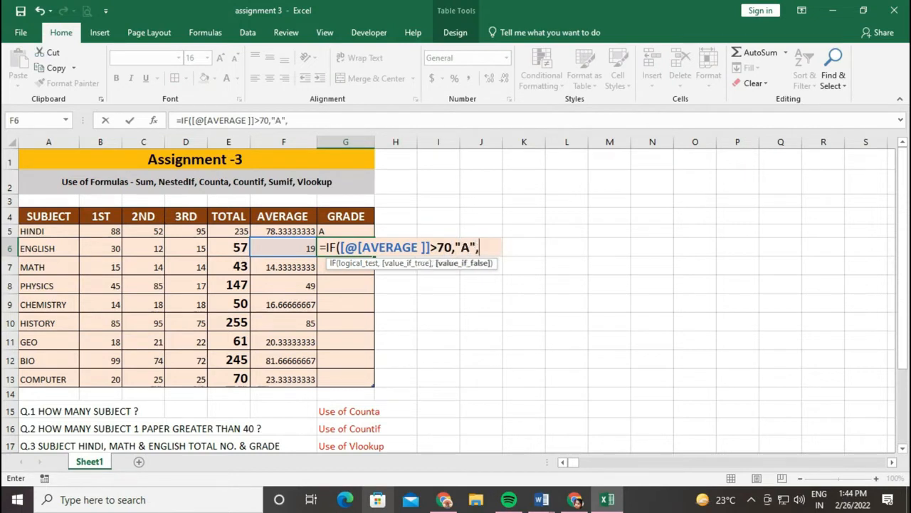
type("IF(")
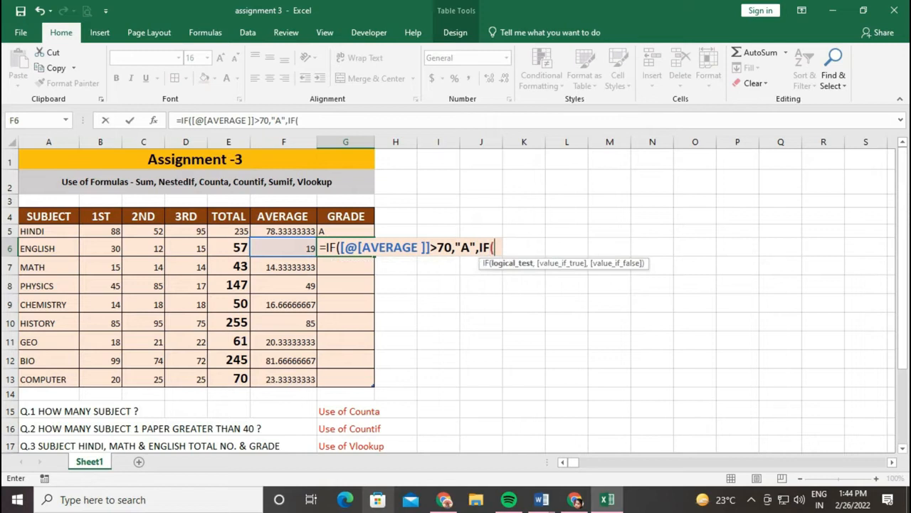
key("Left")
type(">")
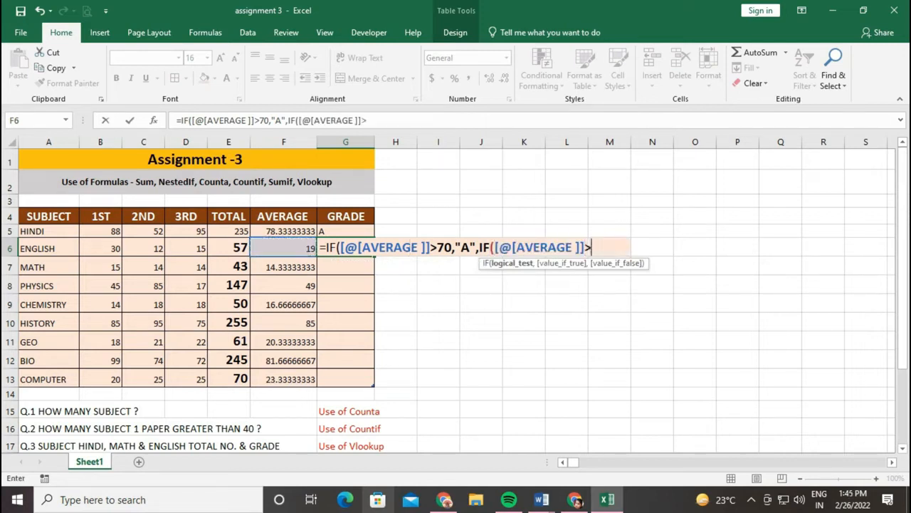
type("40")
type(",\"")
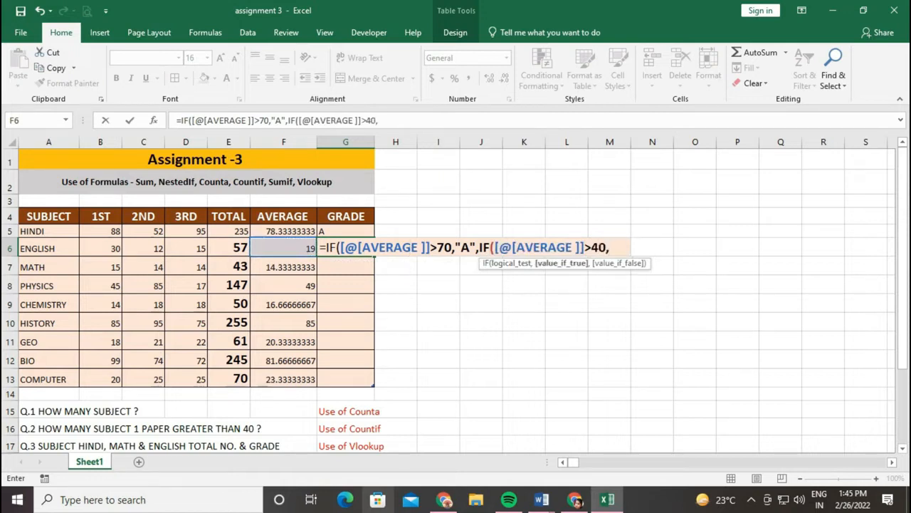
type("B\",\"C")
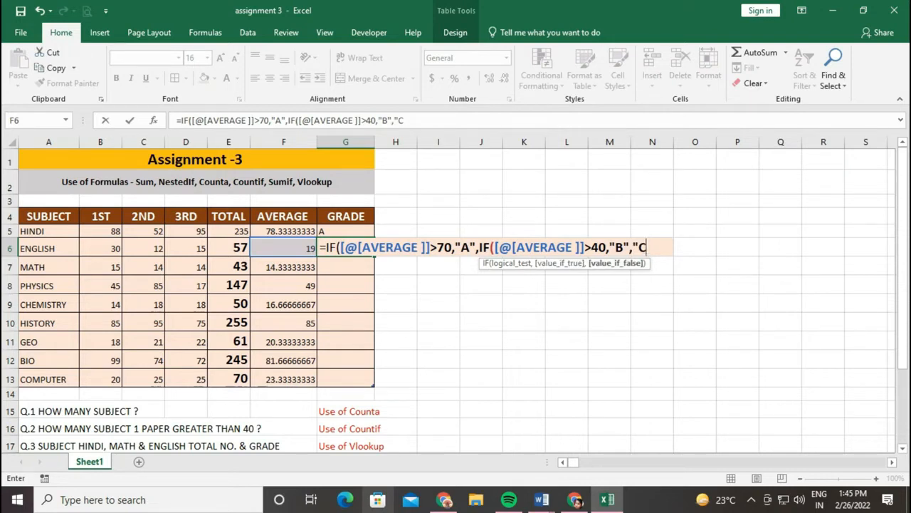
type("\"))")
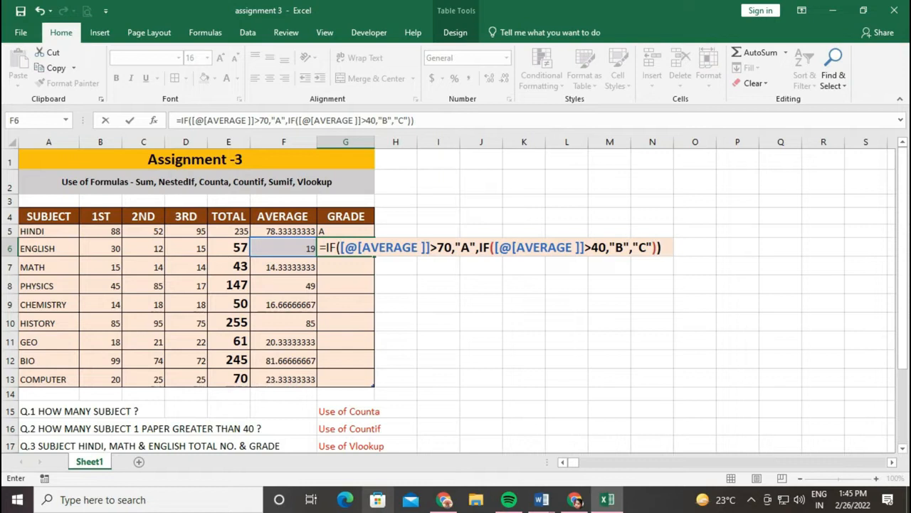
key("Return")
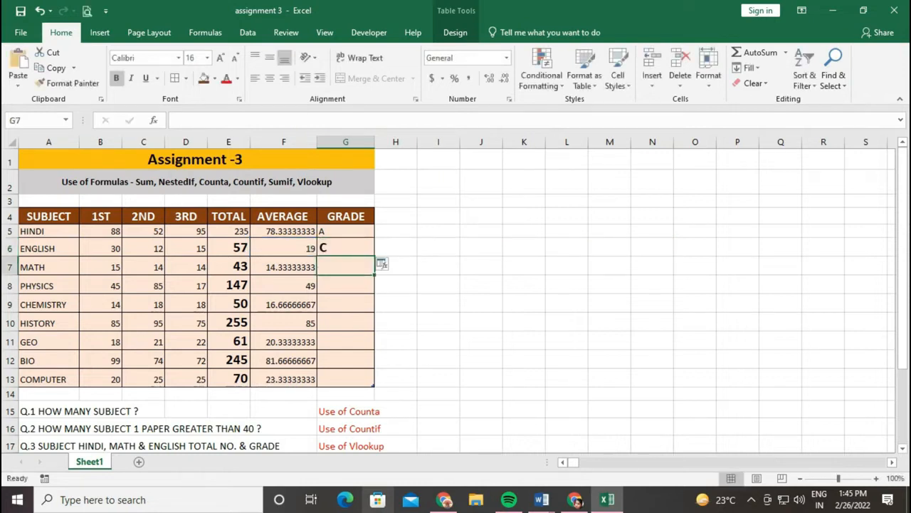
Step: Fill the grade formula from G6 down to the COMPUTER row in G13
left_click(346, 247)
left_click_drag(374, 255, 375, 384)
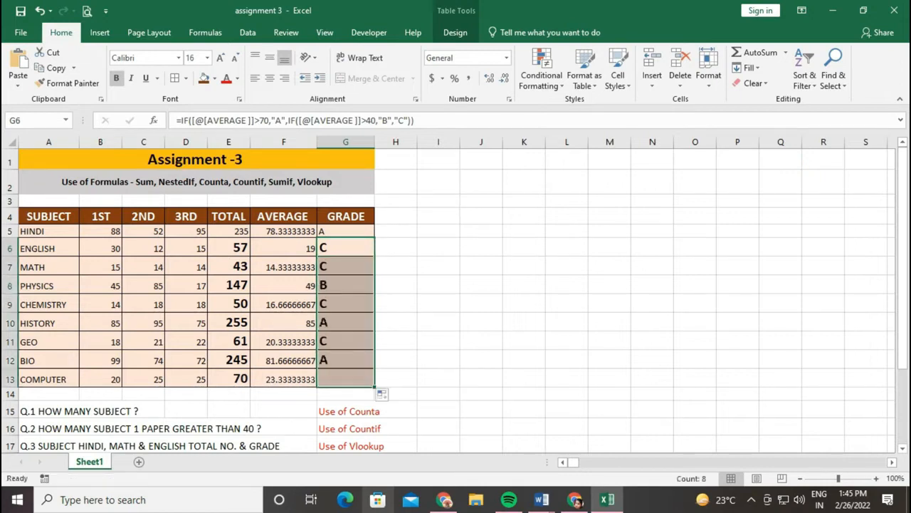
left_click(438, 322)
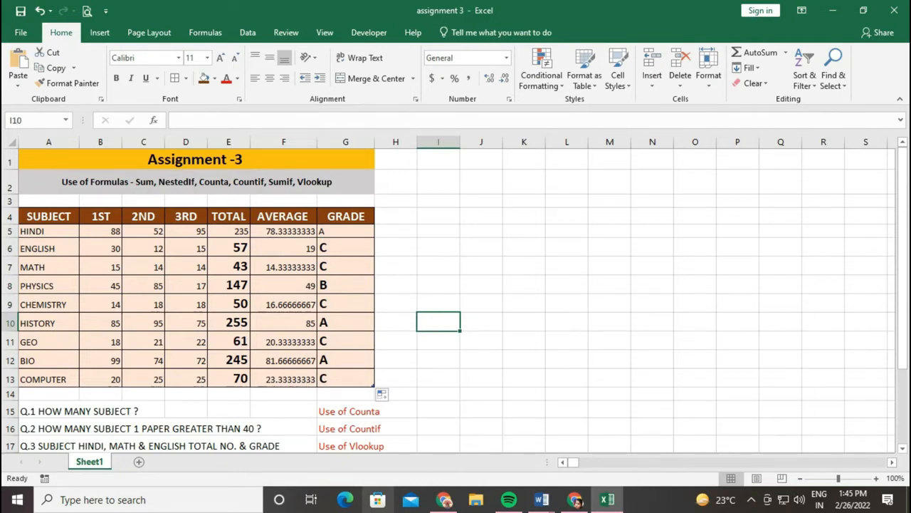
scroll(456, 299, "down", 2)
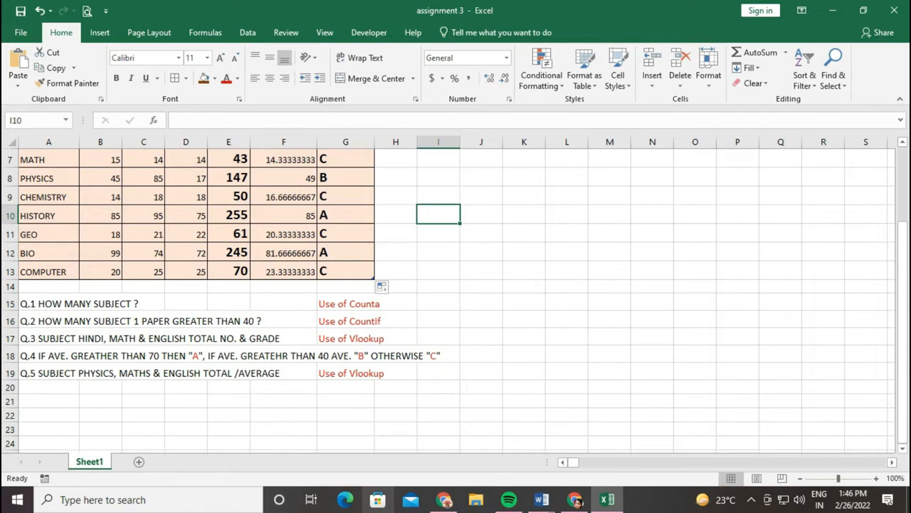
scroll(456, 292, "up", 1)
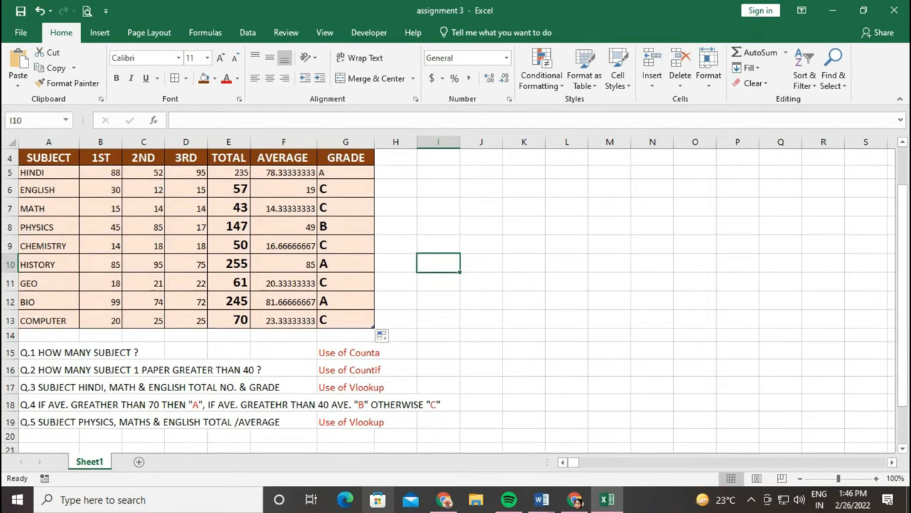
Step: Enter the label Q1 in J15 and format the answer area from J15 across to column R as bold, size 16
left_click(481, 350)
type("Q1")
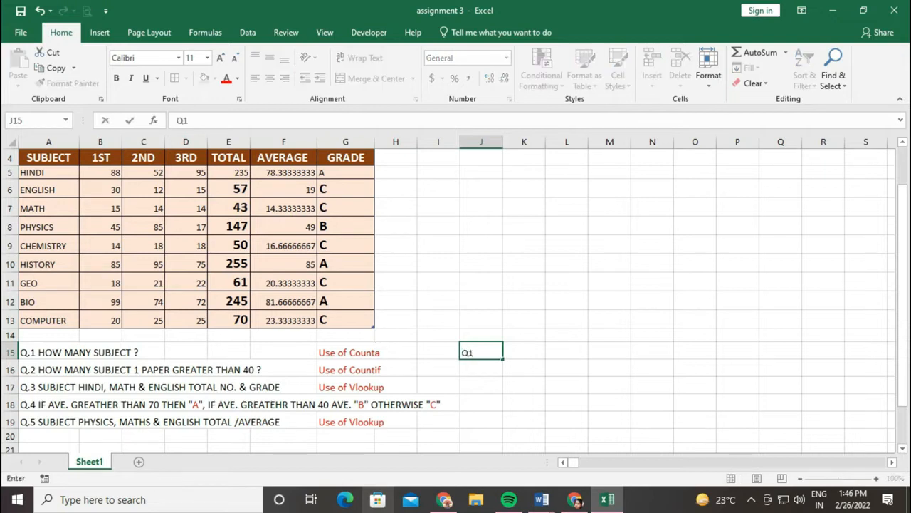
key("Tab")
mouse_move(482, 350)
left_mouse_down()
mouse_move(527, 388)
mouse_move(738, 436)
mouse_move(824, 438)
left_mouse_up()
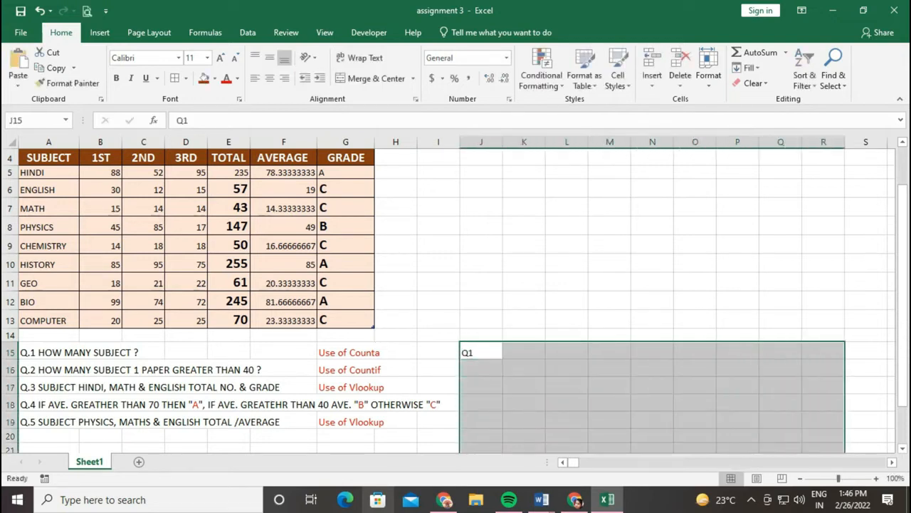
left_click(116, 78)
left_click(220, 57)
left_click(220, 58)
left_click(220, 58)
left_click(566, 420)
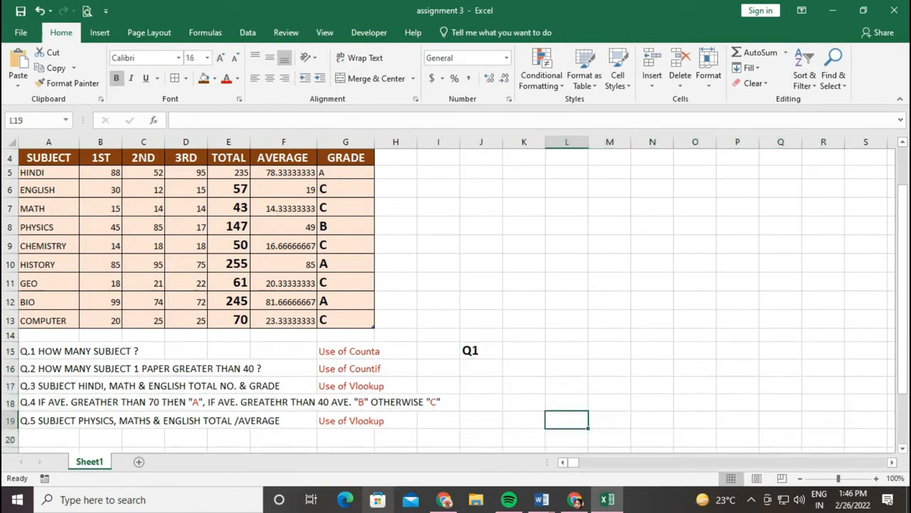
Step: Count the subjects with a COUNTA formula over the table's SUBJECT column in K15
left_click(524, 350)
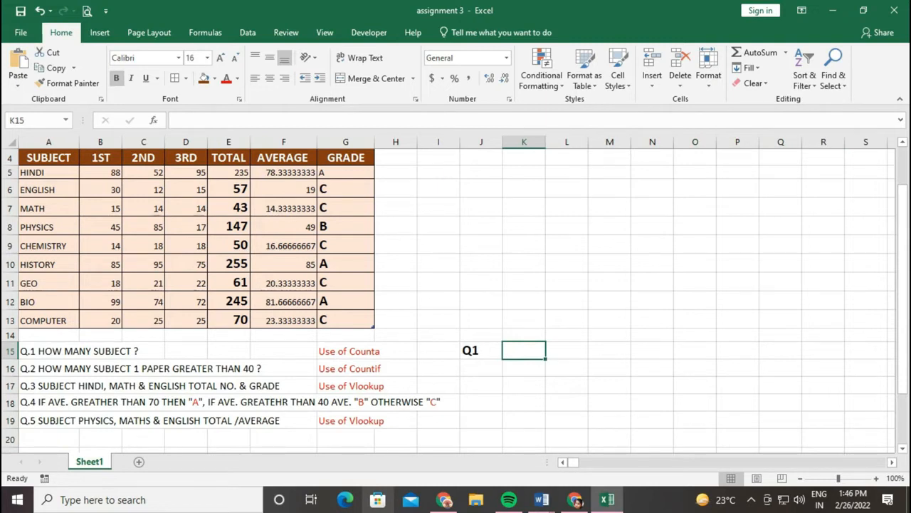
type("=C")
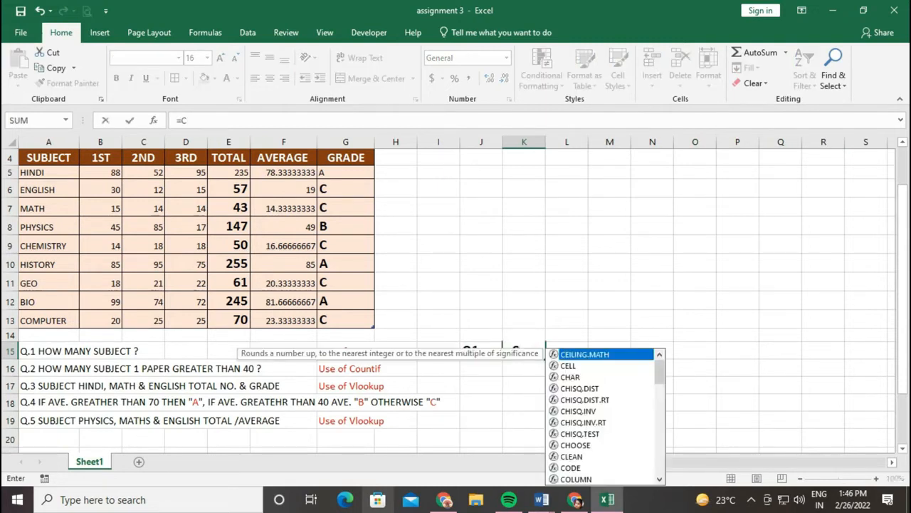
type("OUNTA")
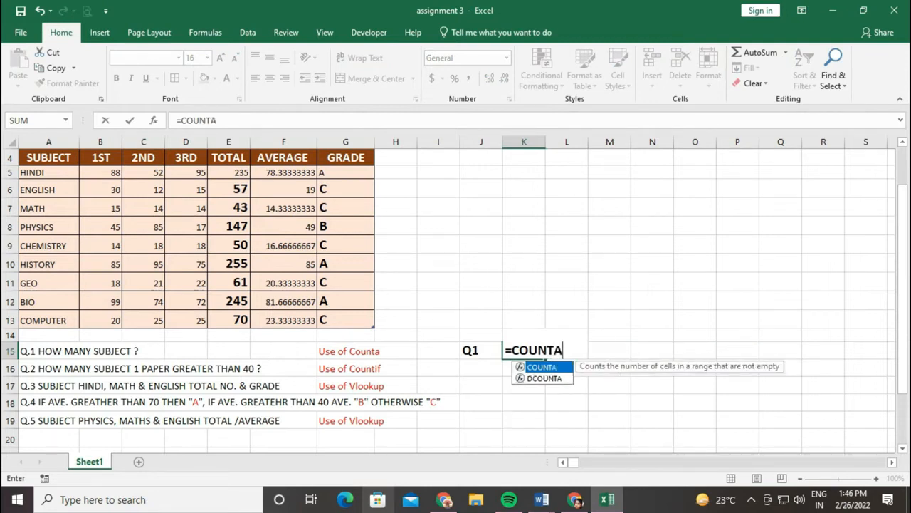
type("(")
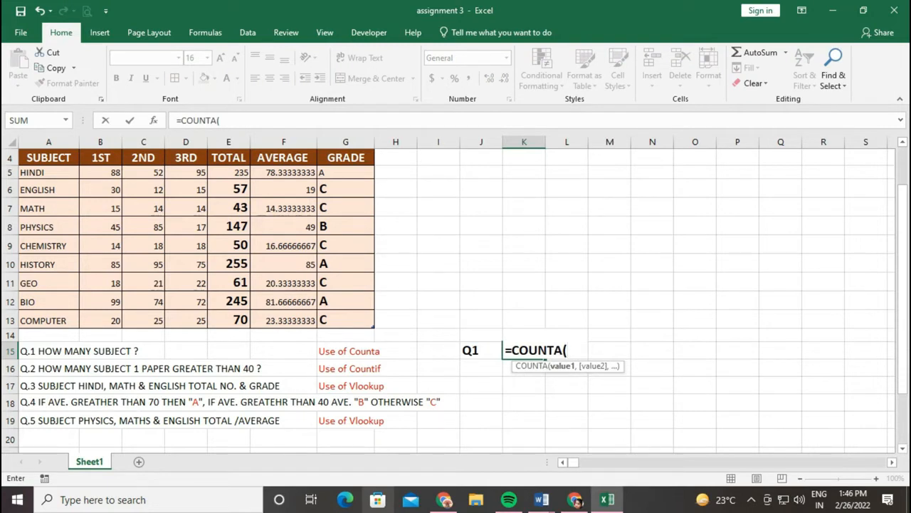
left_click_drag(50, 172, 71, 322)
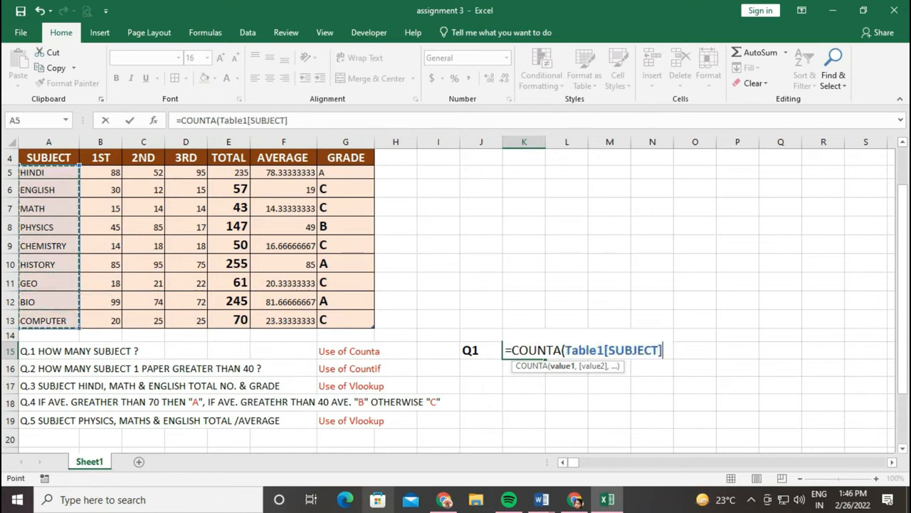
type(")")
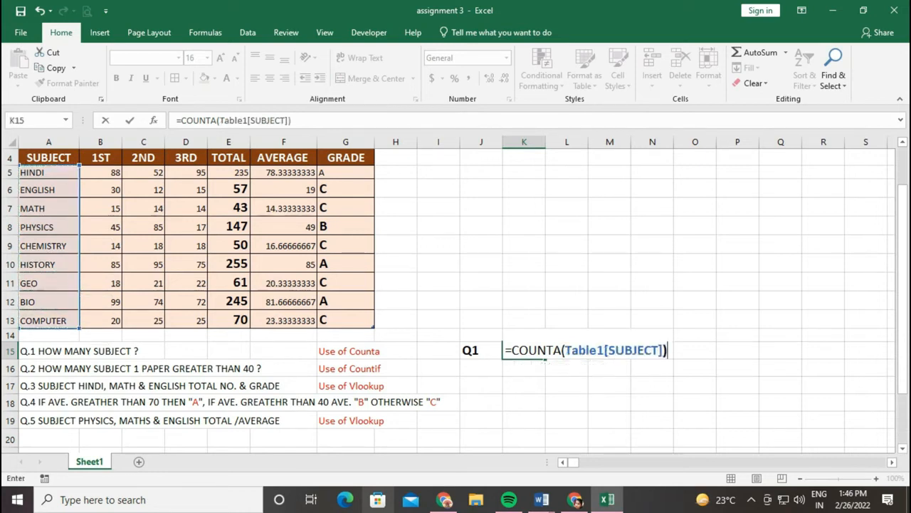
key("Return")
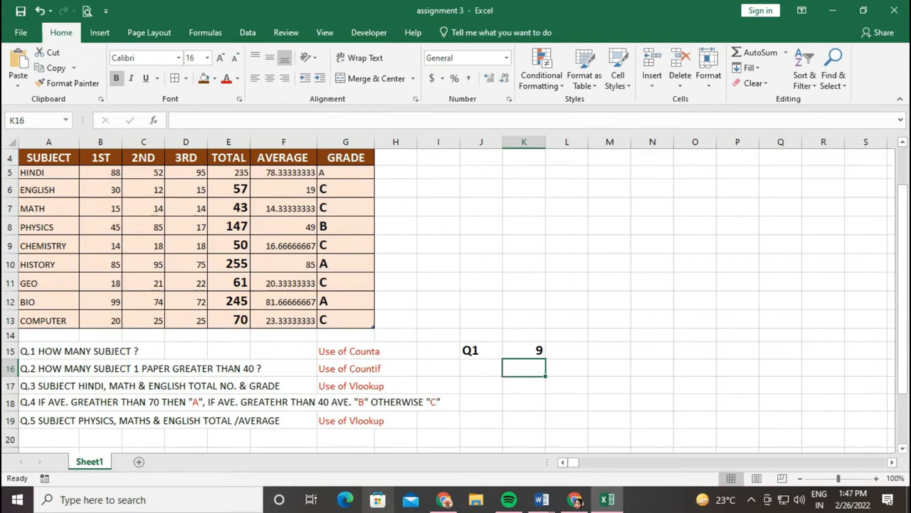
Step: Label J17 as Q2 and count the 1ST column marks matching ">40" with COUNTIF in K17
left_click(481, 385)
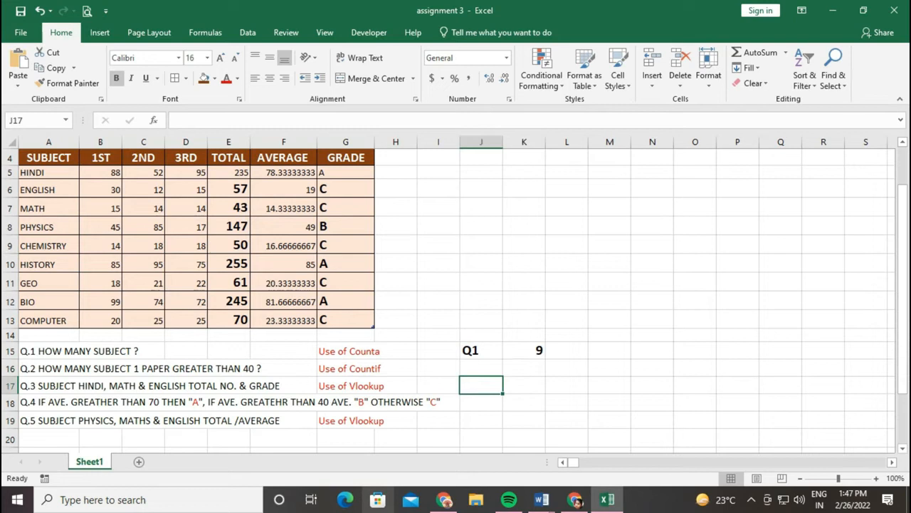
type("Q2")
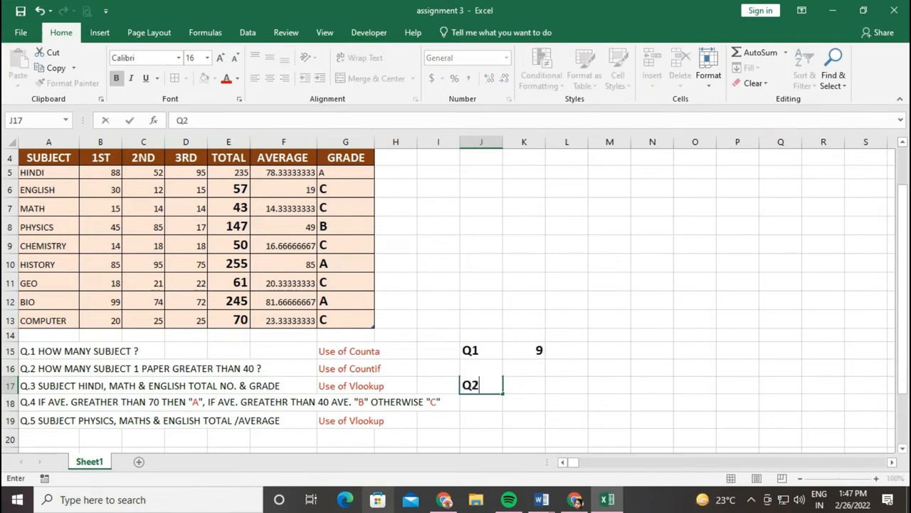
left_click(524, 385)
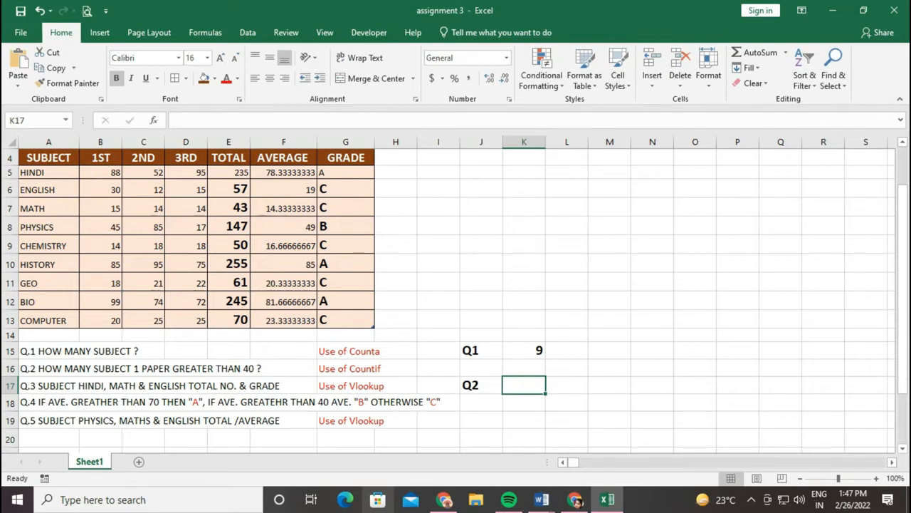
type("=CO")
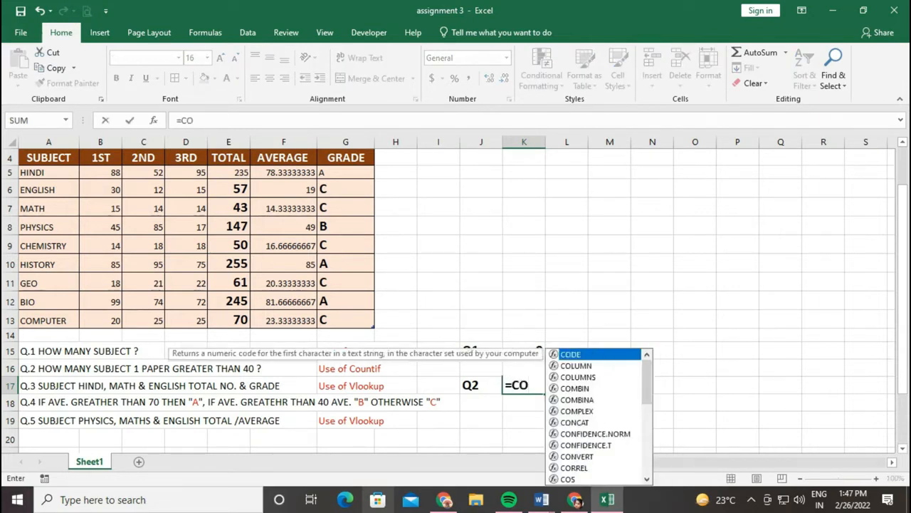
type("UNTIF(")
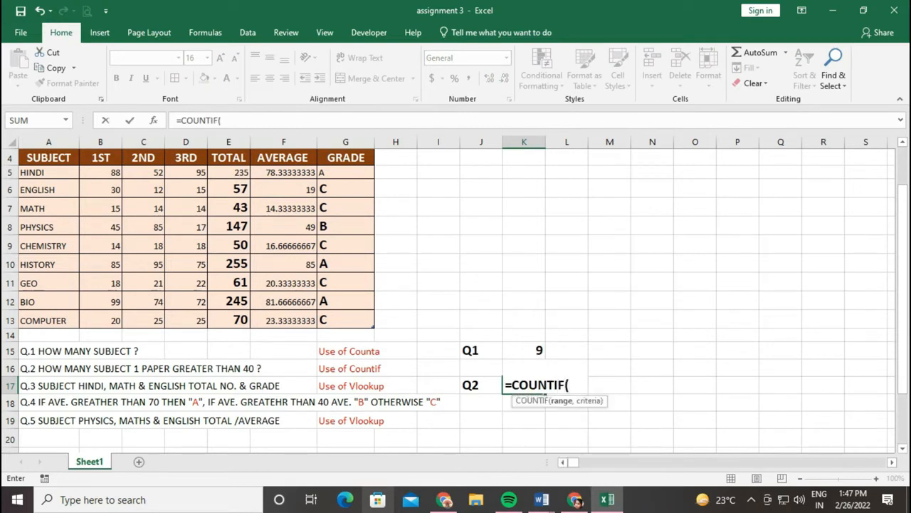
left_click_drag(100, 173, 120, 321)
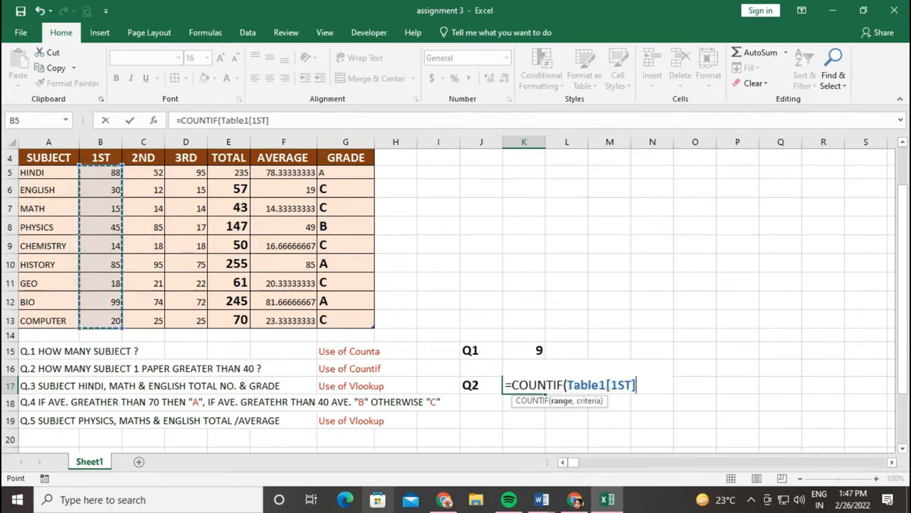
type(",")
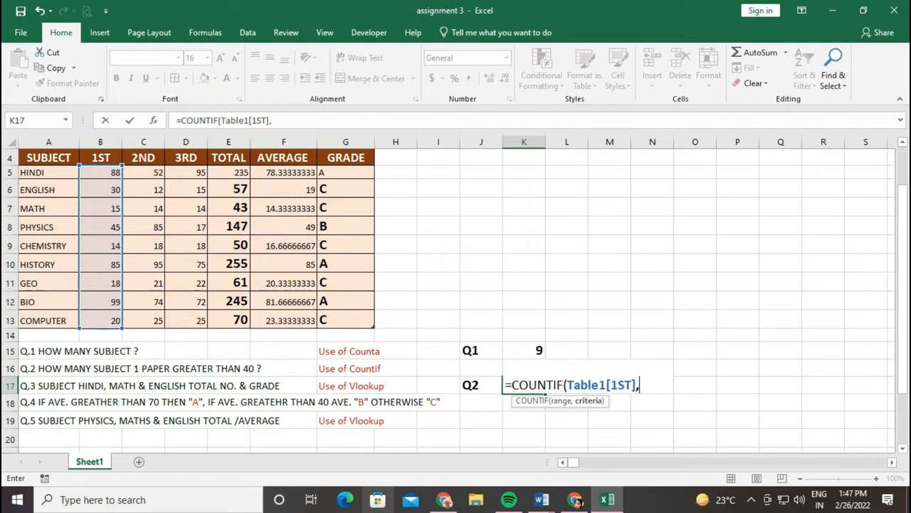
type("\">40\"")
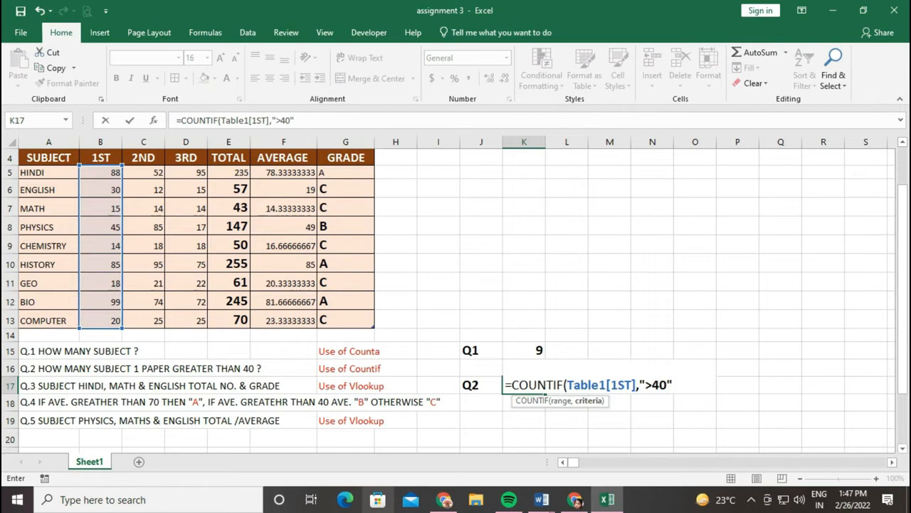
type(")")
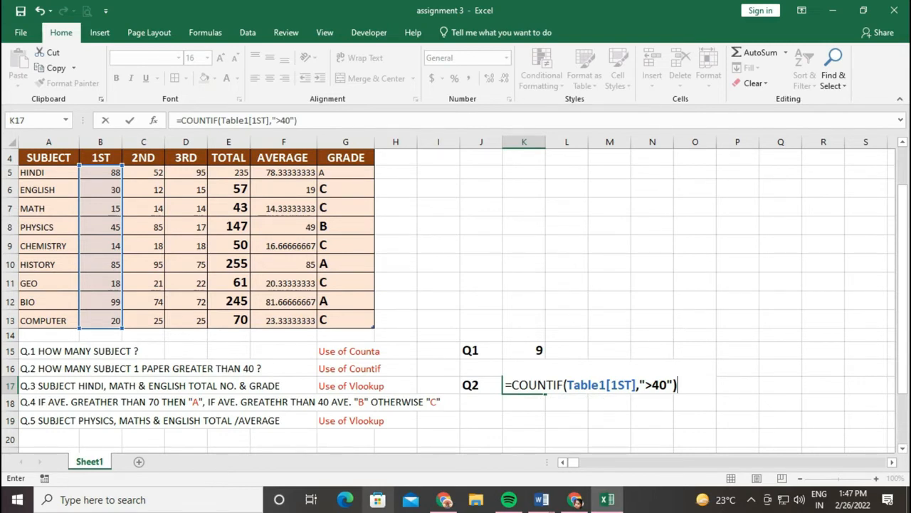
key("Return")
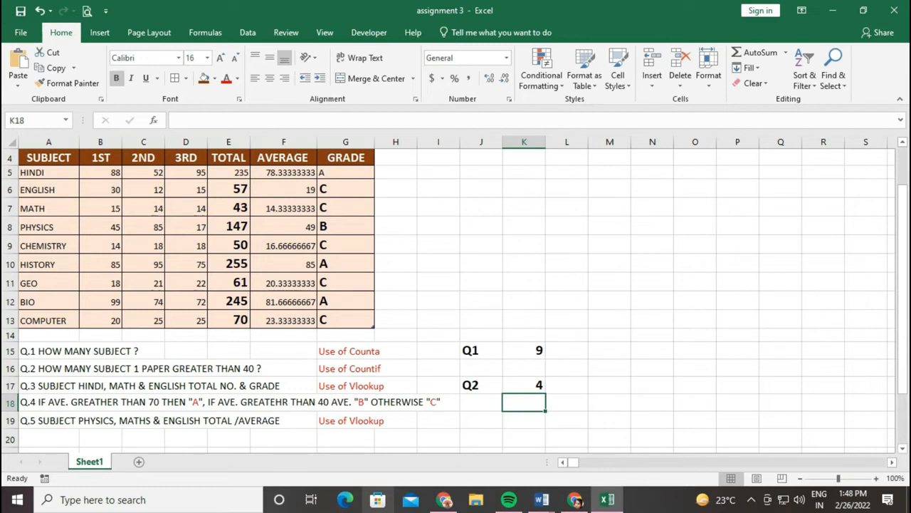
Step: Label M15 as Q3 and enter the headings HINDI, MATH and ENGLISH in N14 to P14
left_click(609, 350)
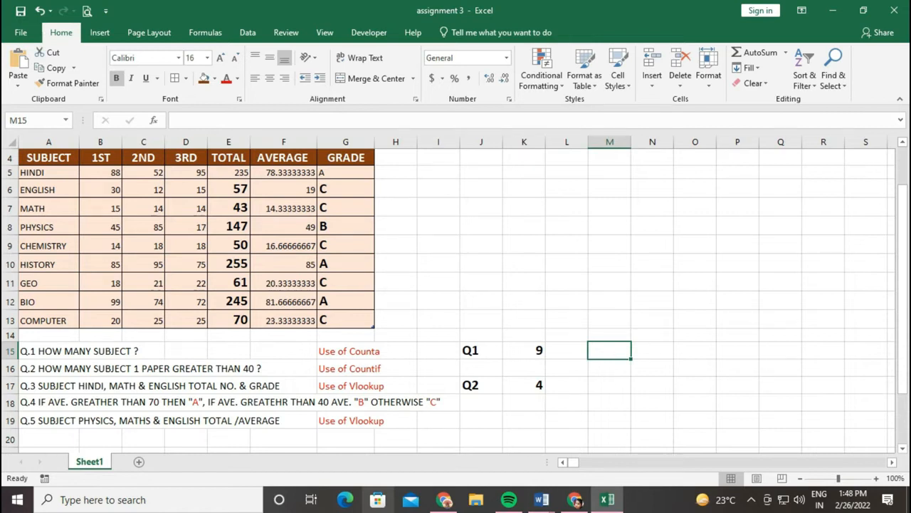
type("Q")
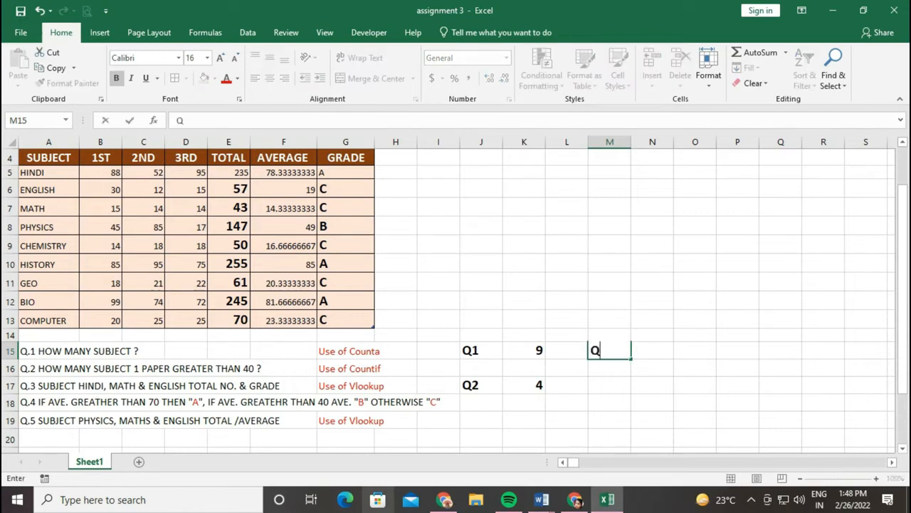
type("3")
left_click(651, 335)
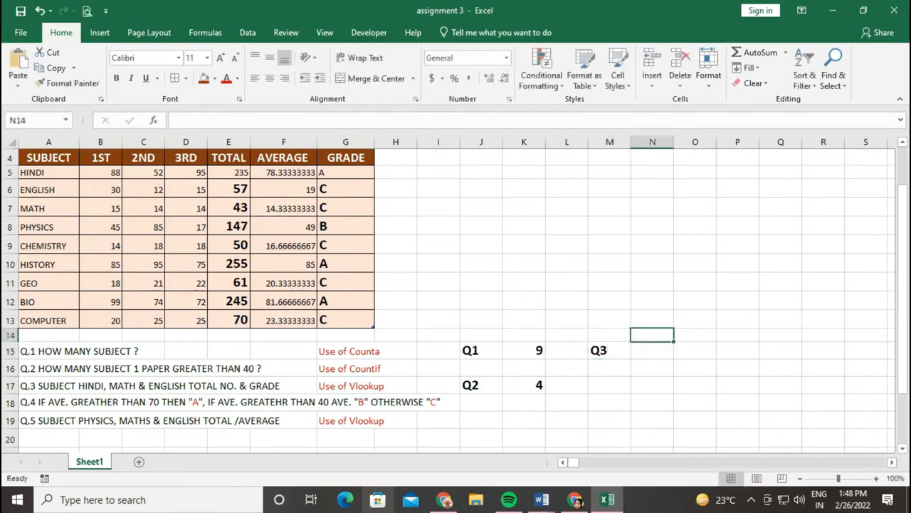
type("H")
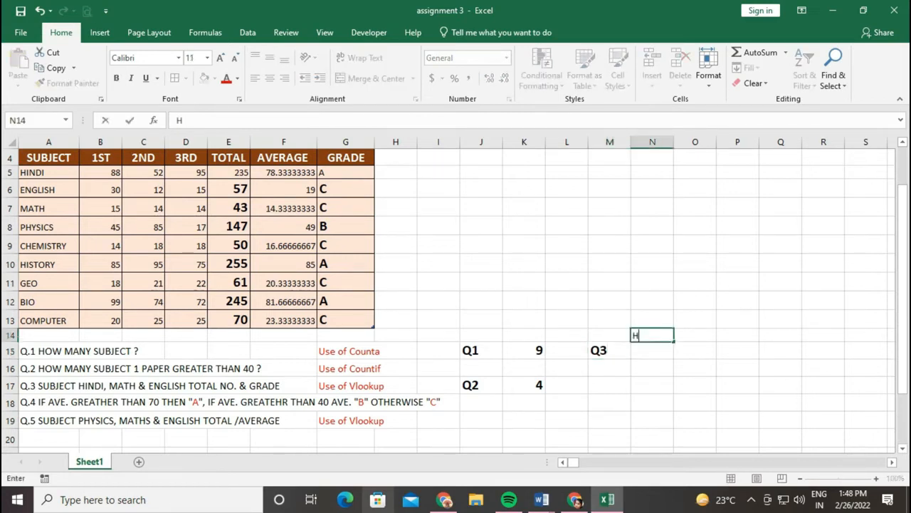
type("INDI")
key("Tab")
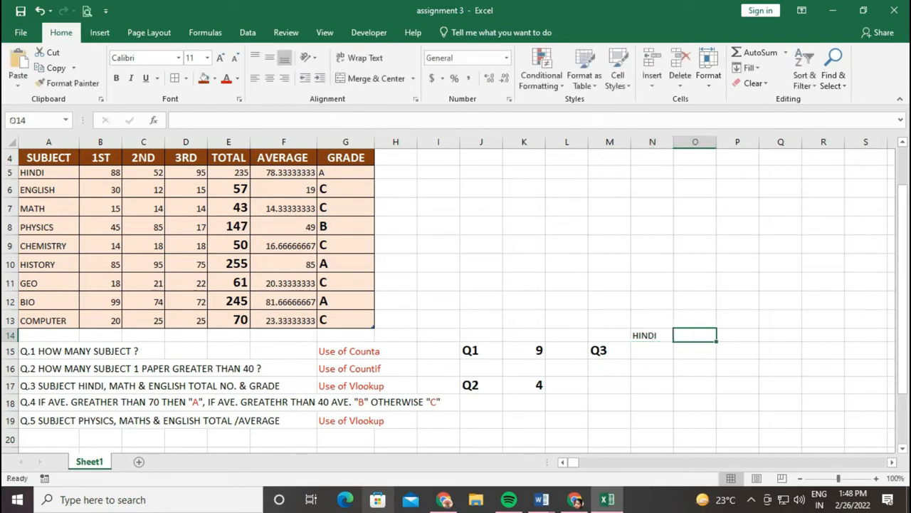
type("MATH")
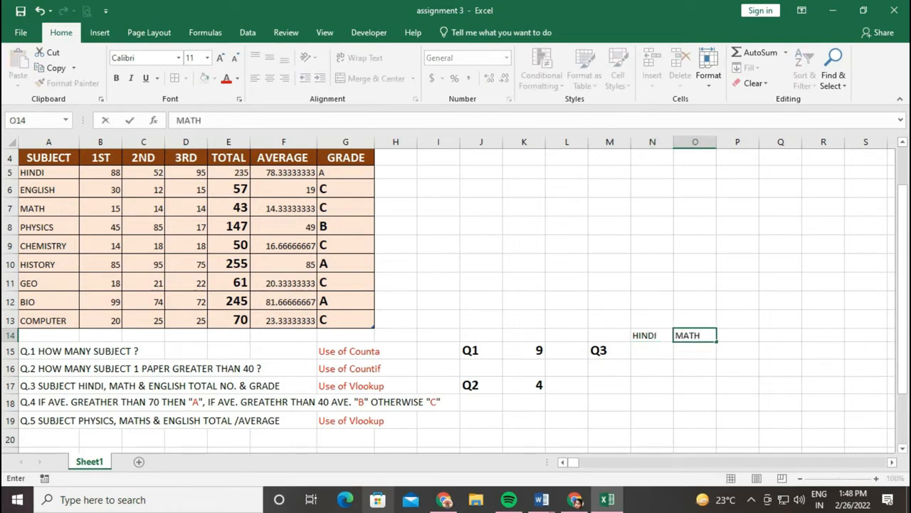
key("Tab")
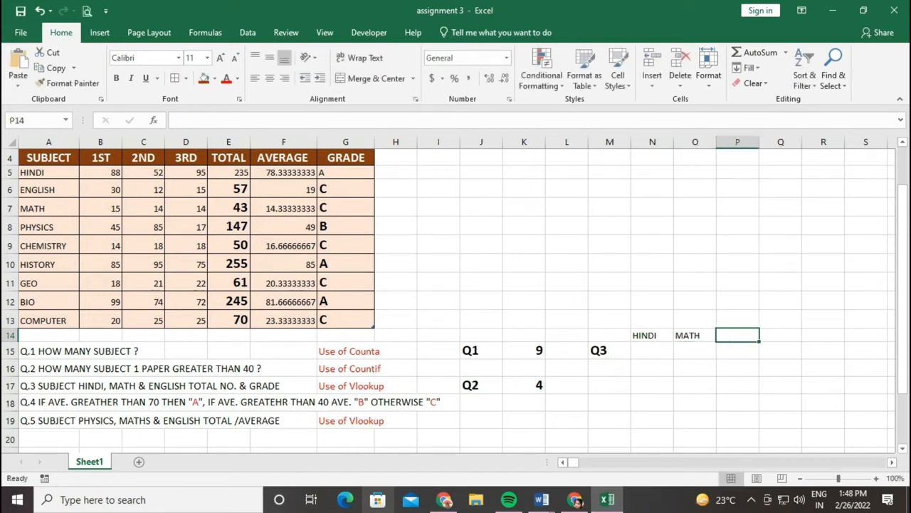
type("ENG")
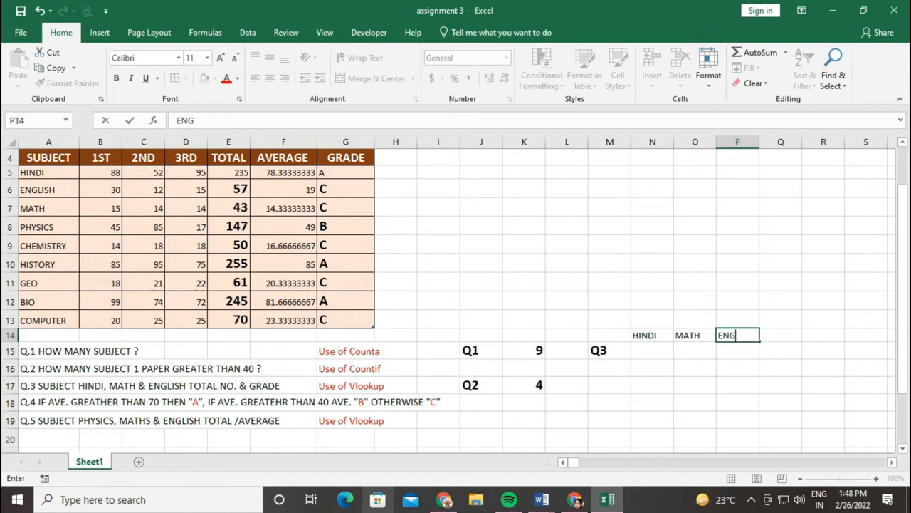
type("LISH")
key("Return")
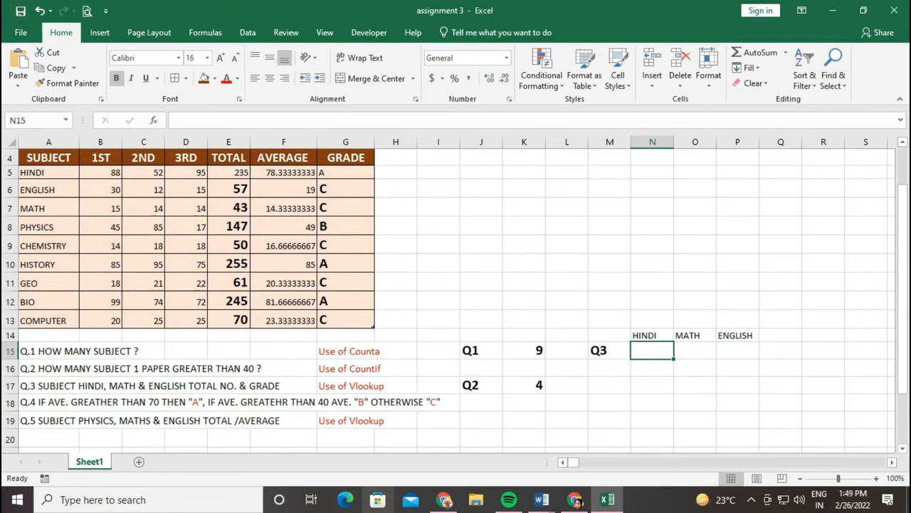
Step: Look up HINDI's total in N15 with VLOOKUP of N14 over the whole marks table, column index 5, exact match 0
type("=")
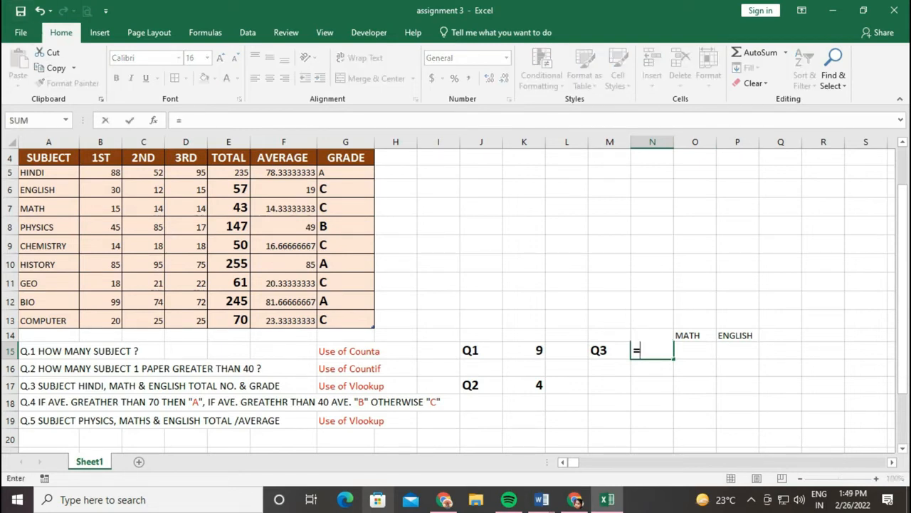
type("VL")
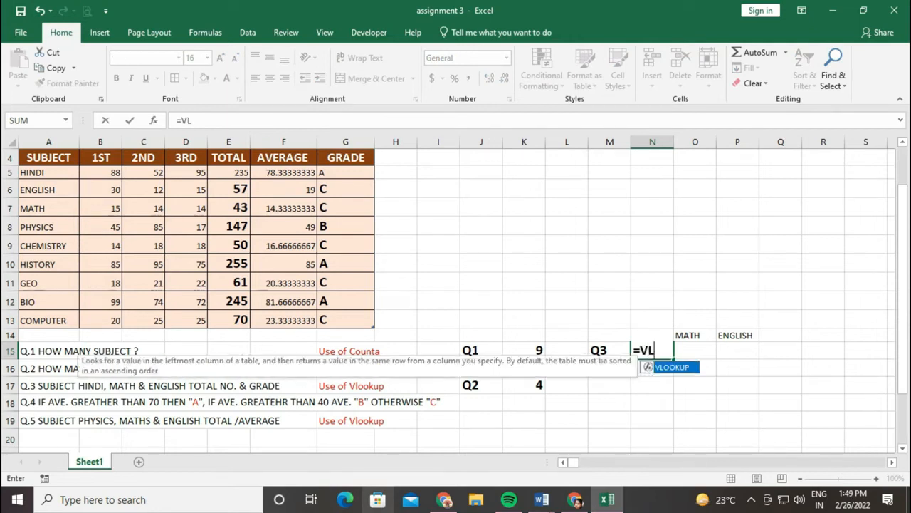
type("OOKUP")
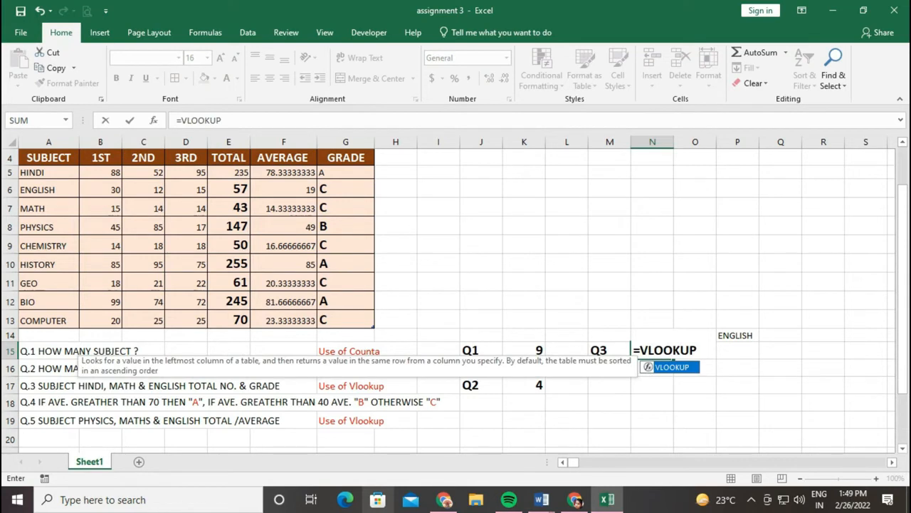
type("(")
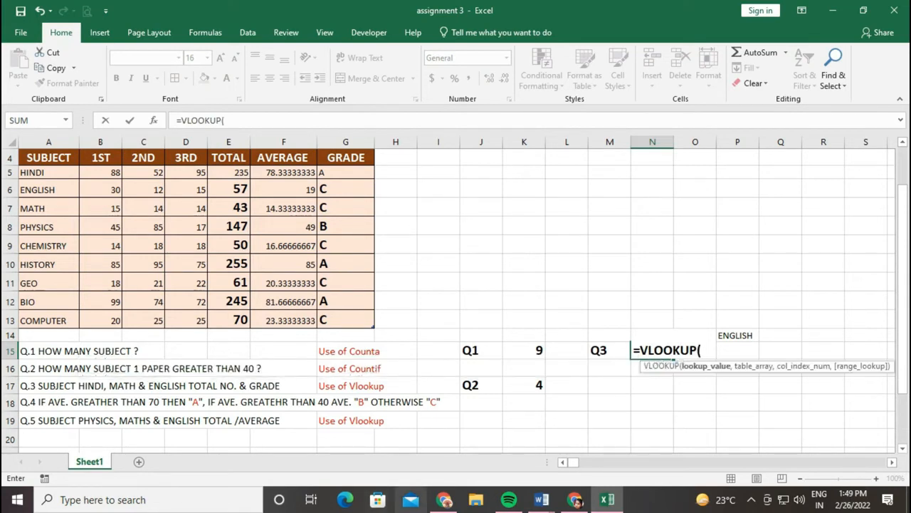
key("Up")
key("Up")
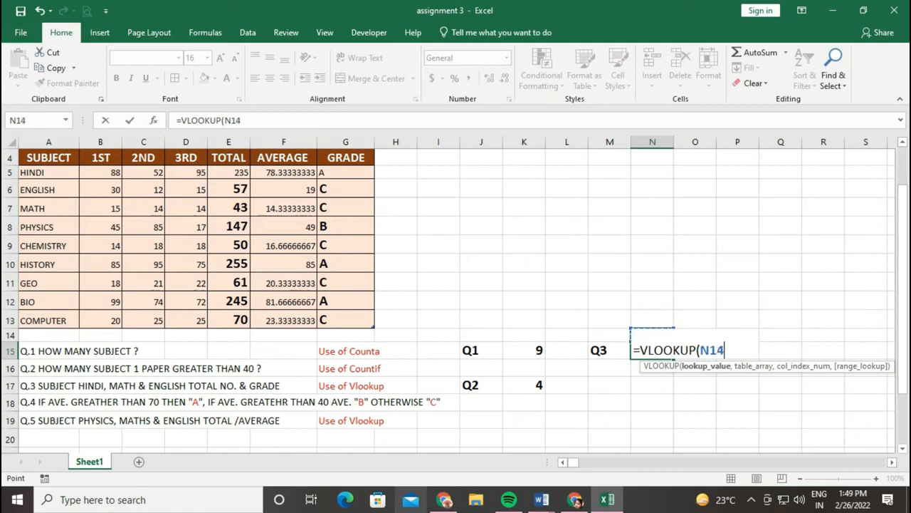
type(",")
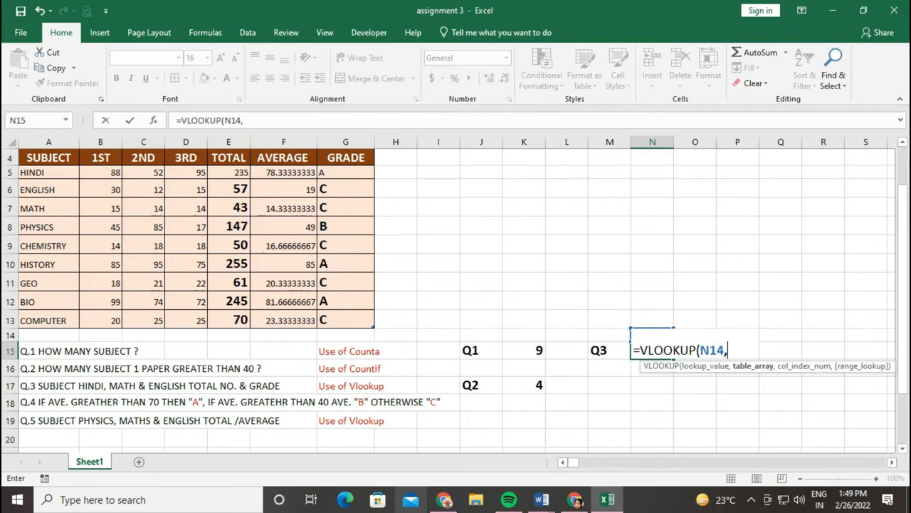
left_click(47, 158)
left_click_drag(48, 158, 372, 324)
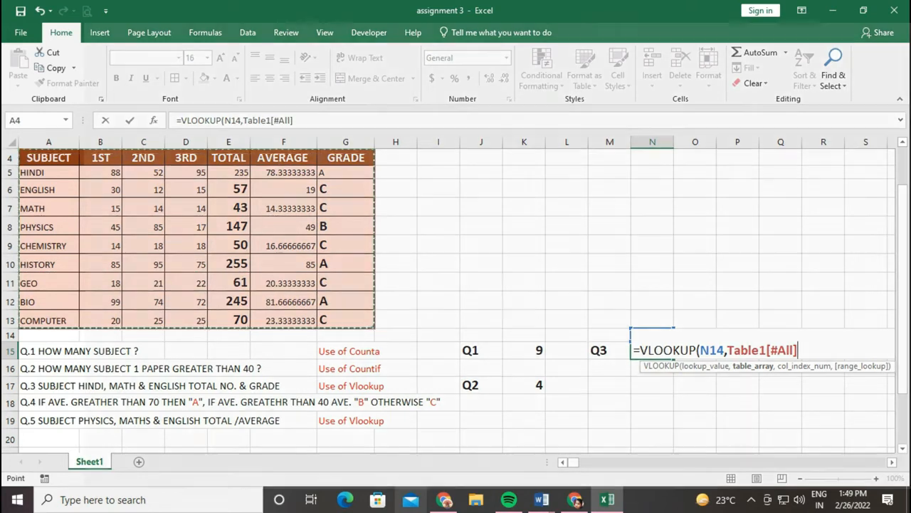
type(",")
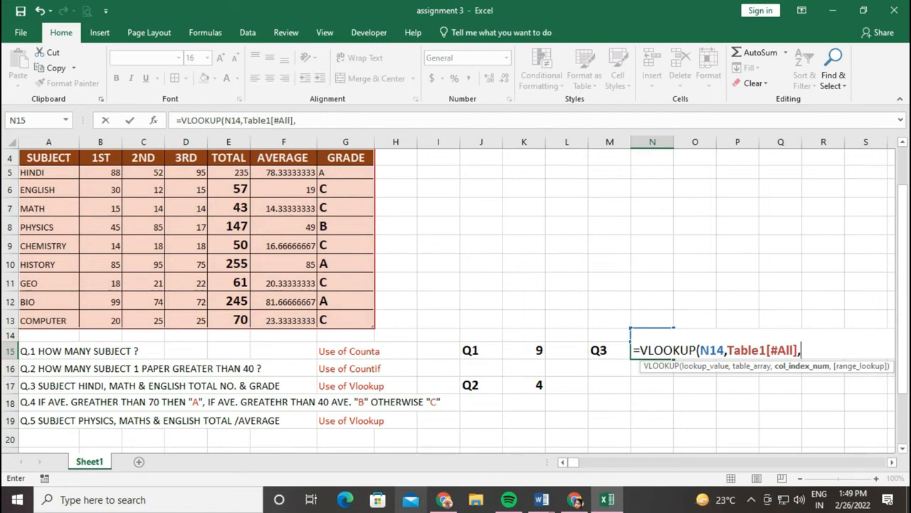
type("5,0")
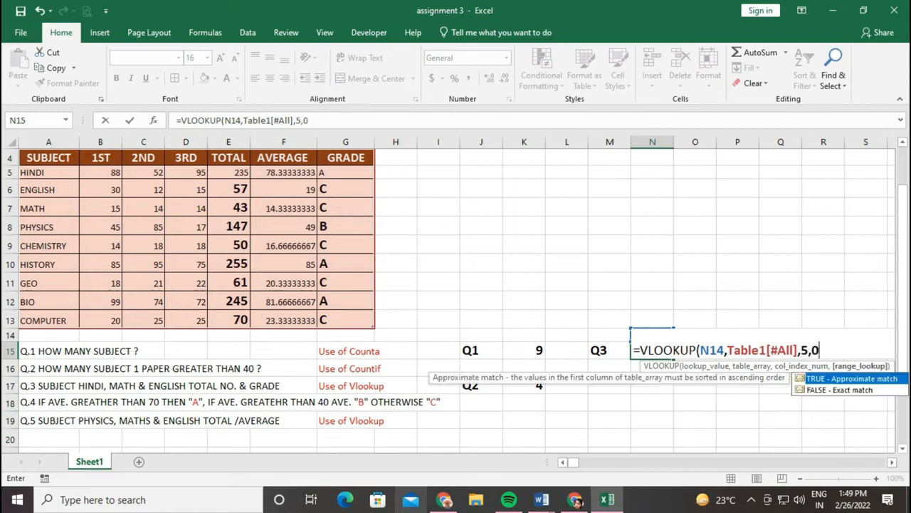
type(")")
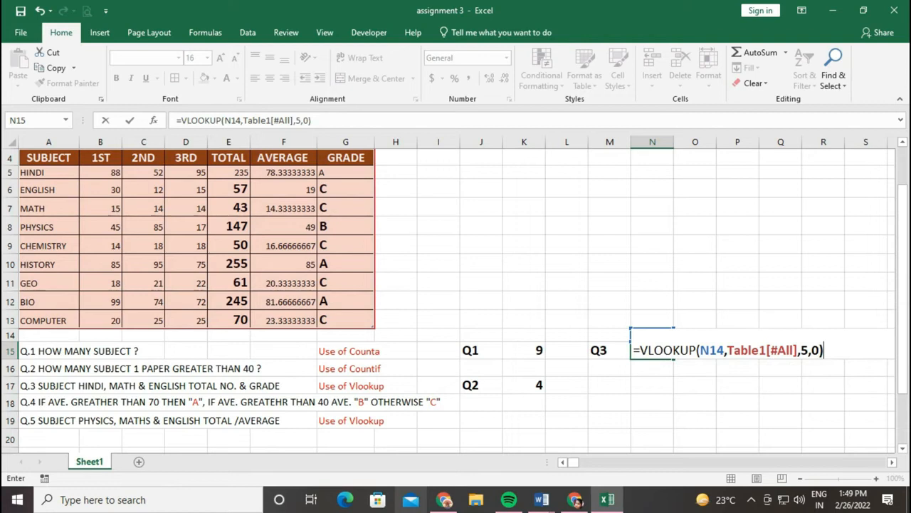
key("Return")
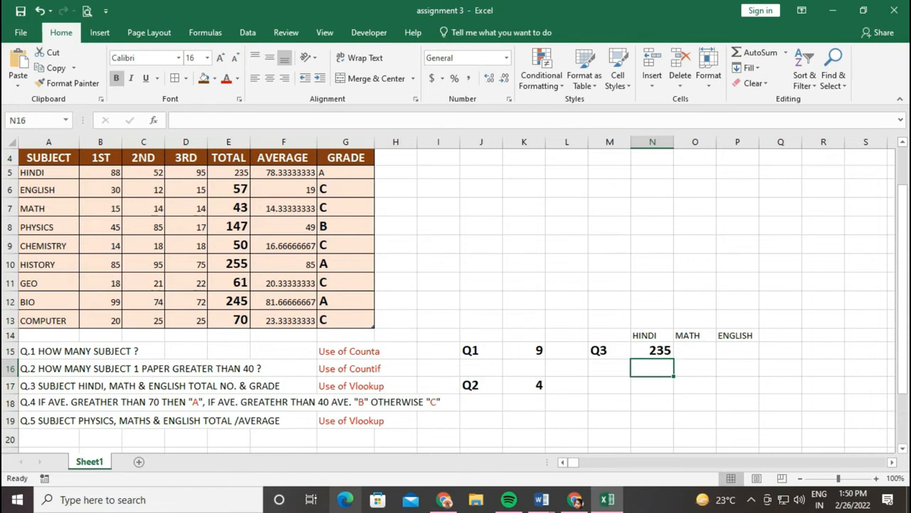
Step: Look up HINDI's grade in N16 with VLOOKUP of N14 over the whole marks table, column index 7, exact match 0
type("=")
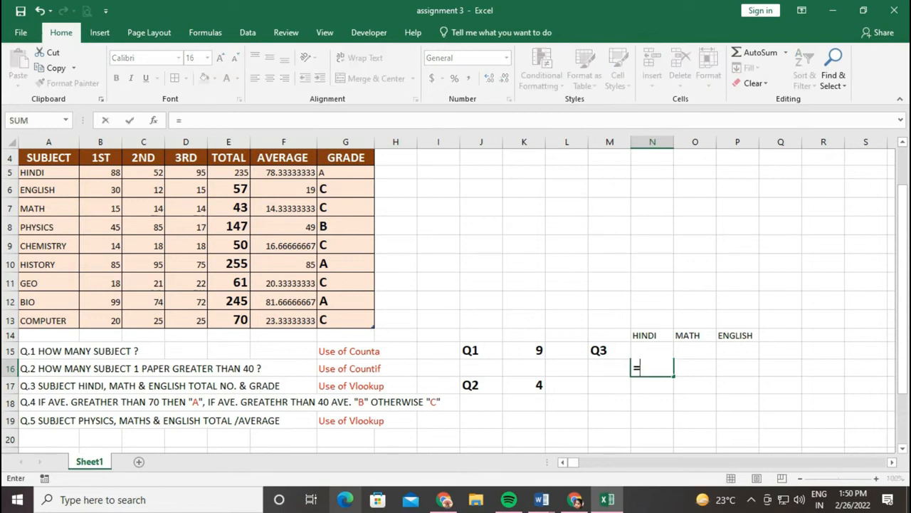
type("VLOOK")
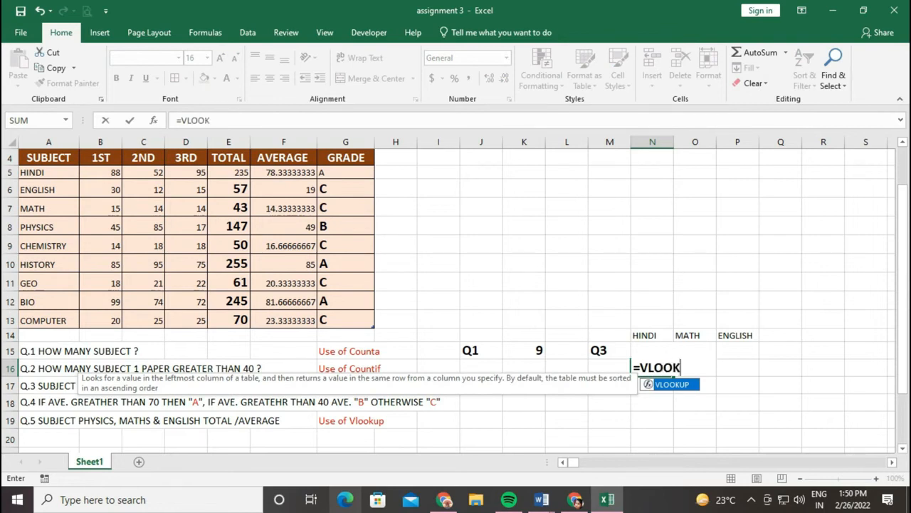
type("UP(")
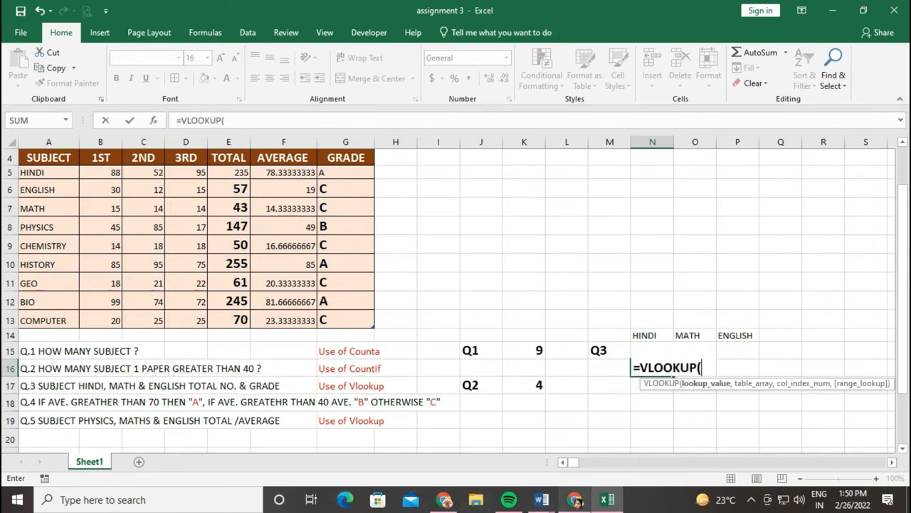
left_click(651, 335)
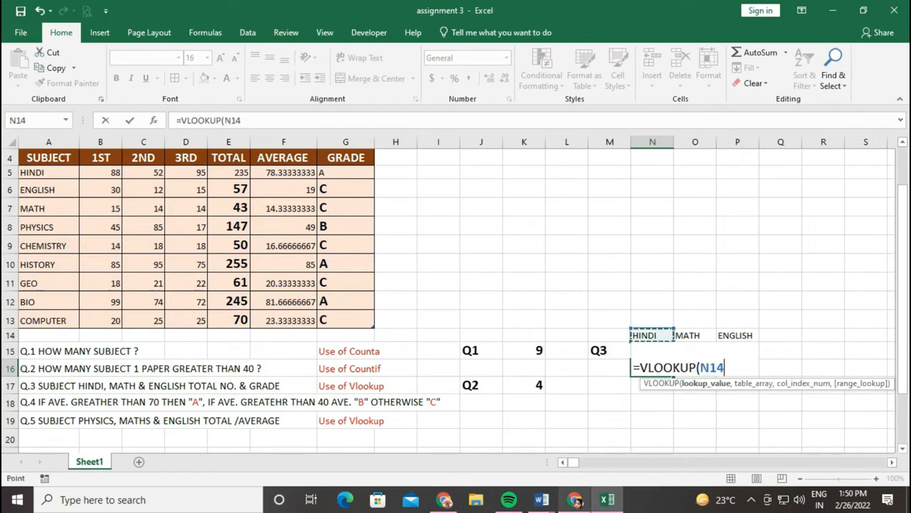
type(",")
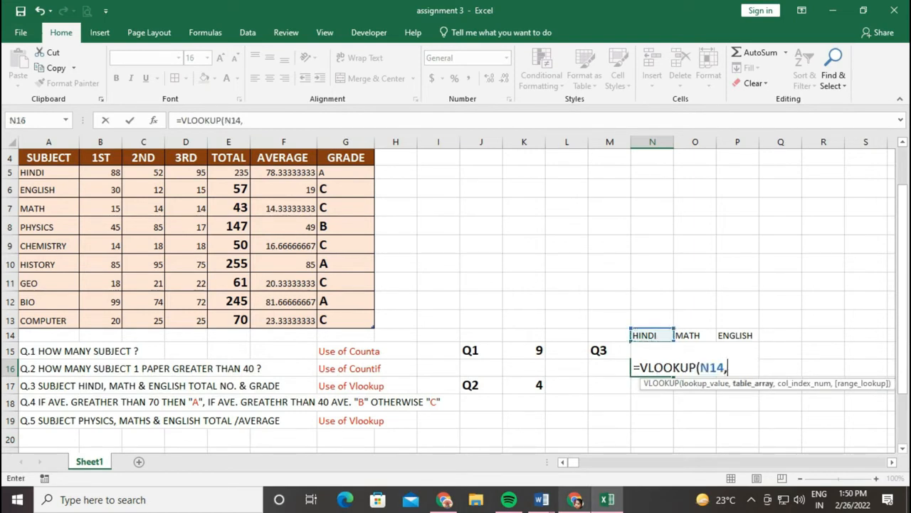
left_click_drag(43, 158, 369, 324)
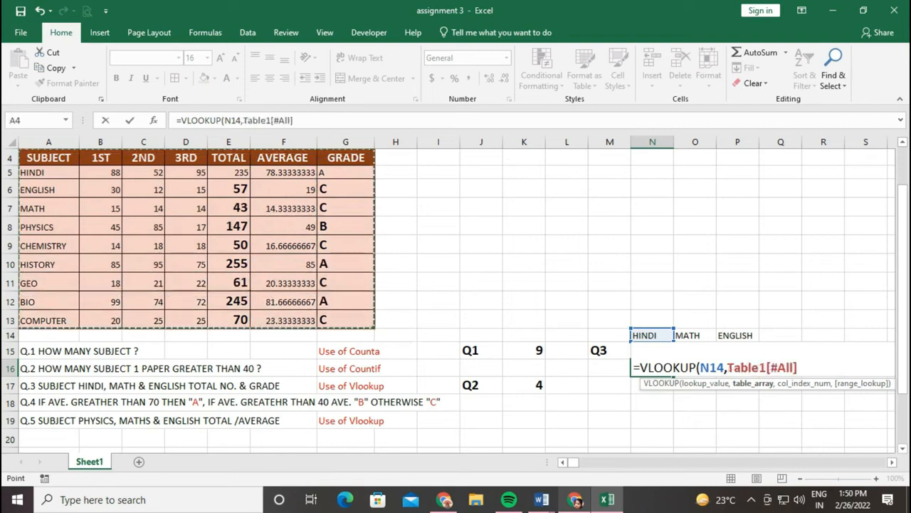
type(",")
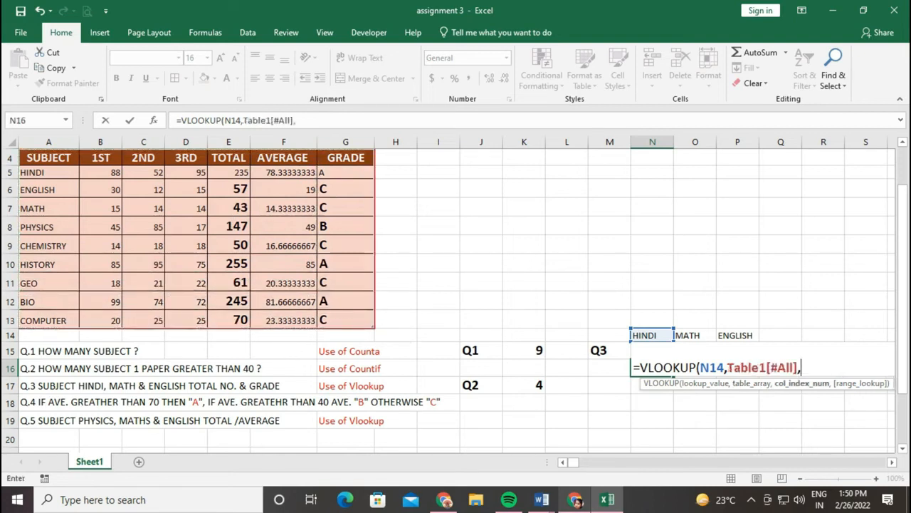
type("7,")
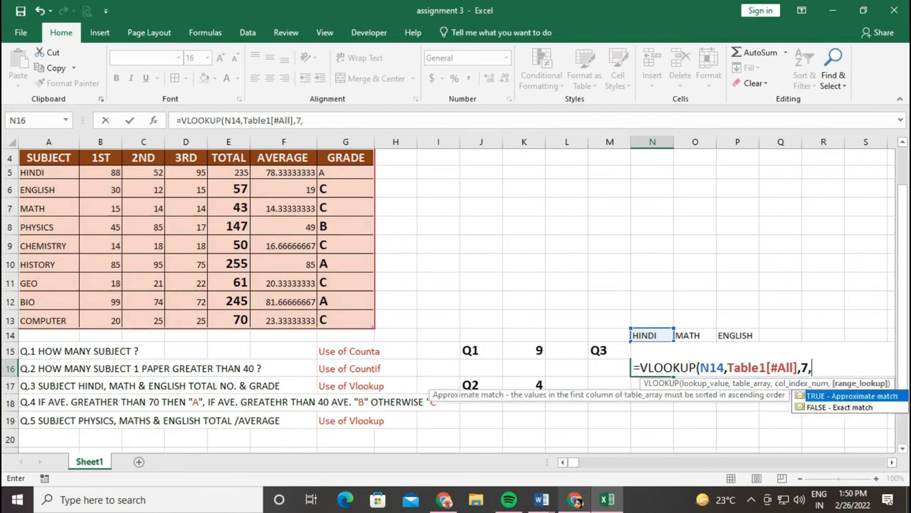
type("0)")
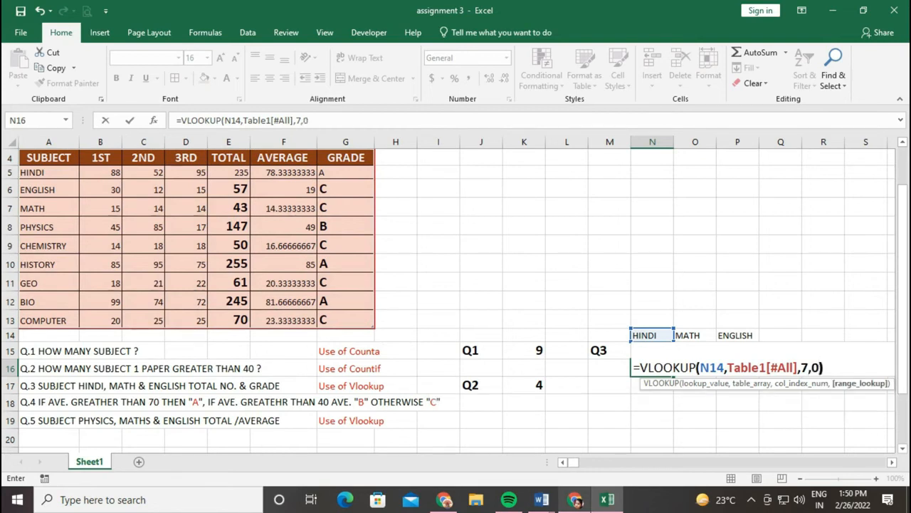
key("Return")
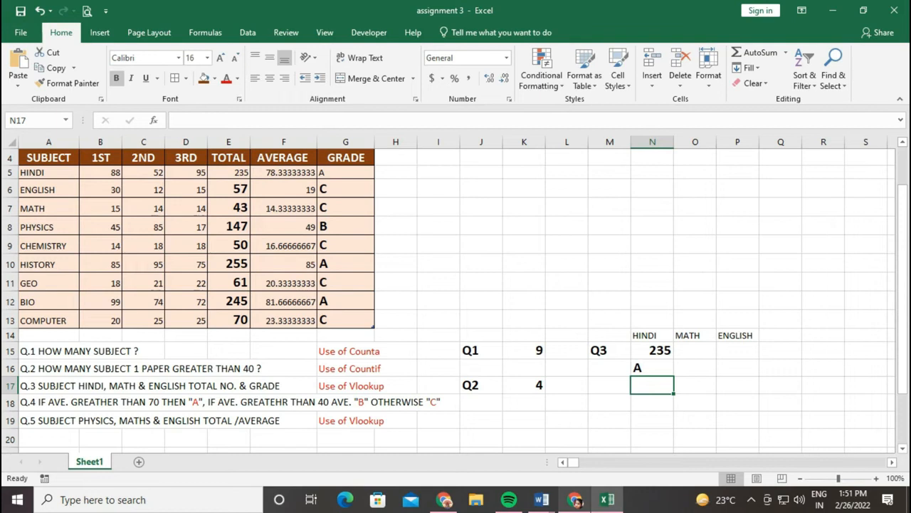
Step: Name the whole marks table range, from the SUBJECT header to COMPUTER's grade, MARKS
left_click_drag(48, 157, 346, 320)
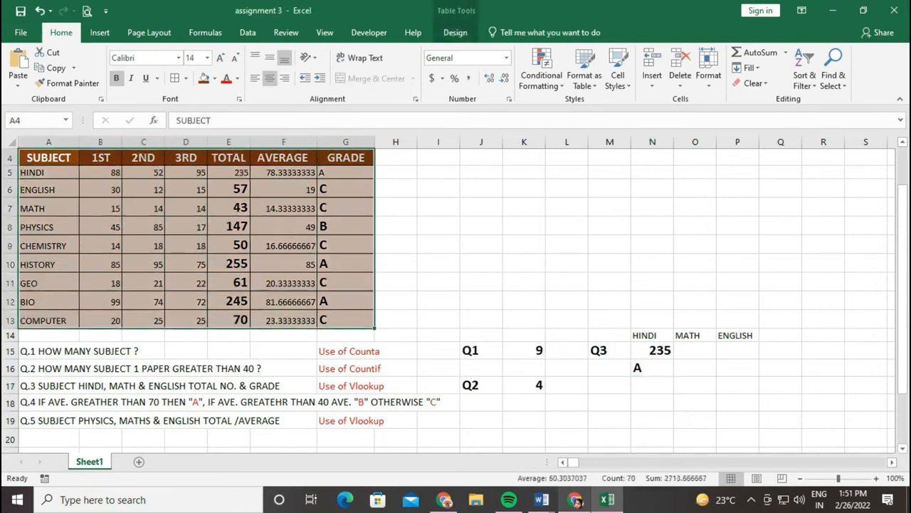
left_click(36, 120)
type("MARKS")
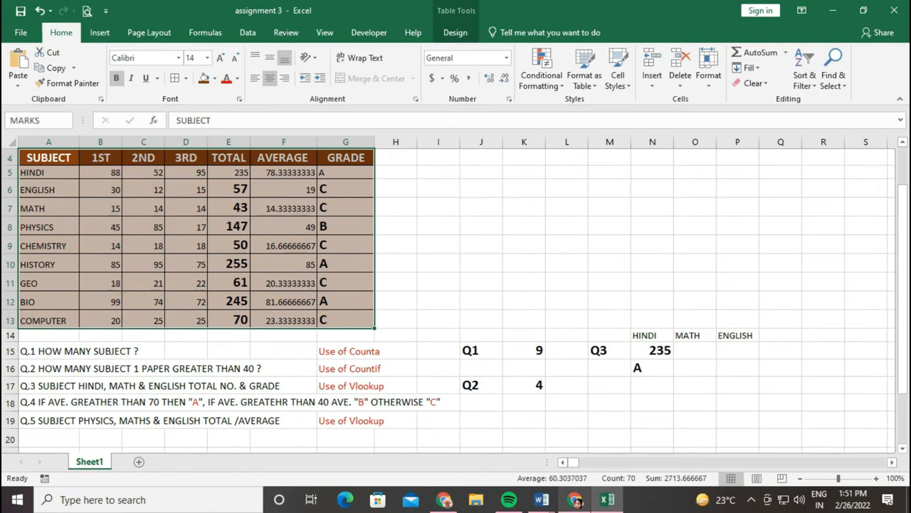
key("Return")
left_click_drag(44, 157, 345, 319)
left_click(438, 319)
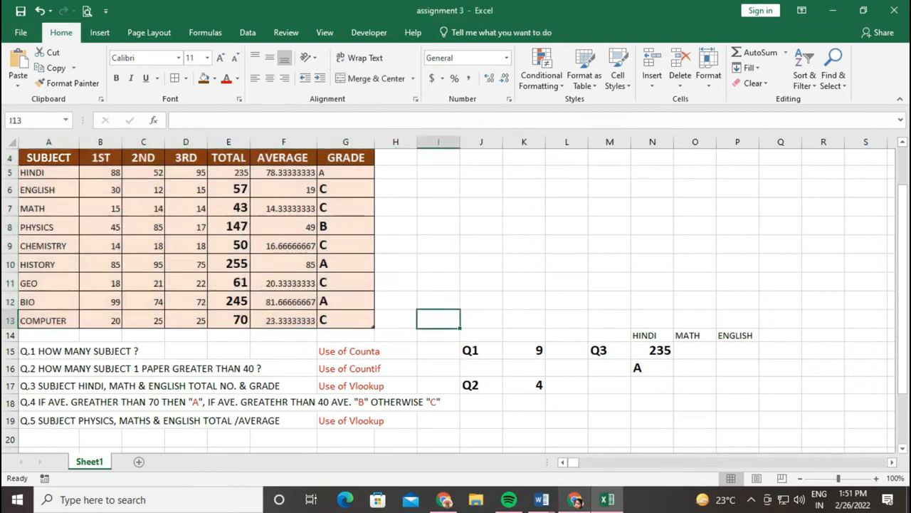
Step: Label M18 as Q5 and enter the heading PHYSICS in N18
left_click(481, 420)
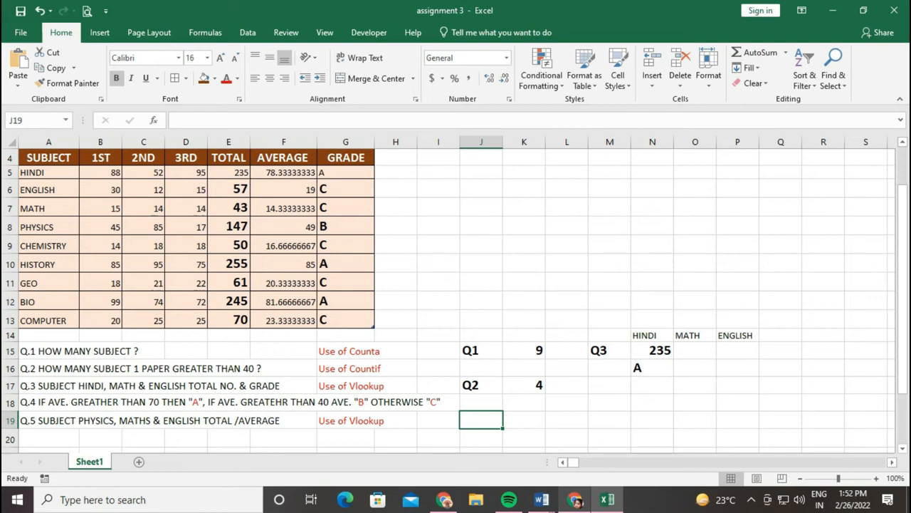
left_click(608, 402)
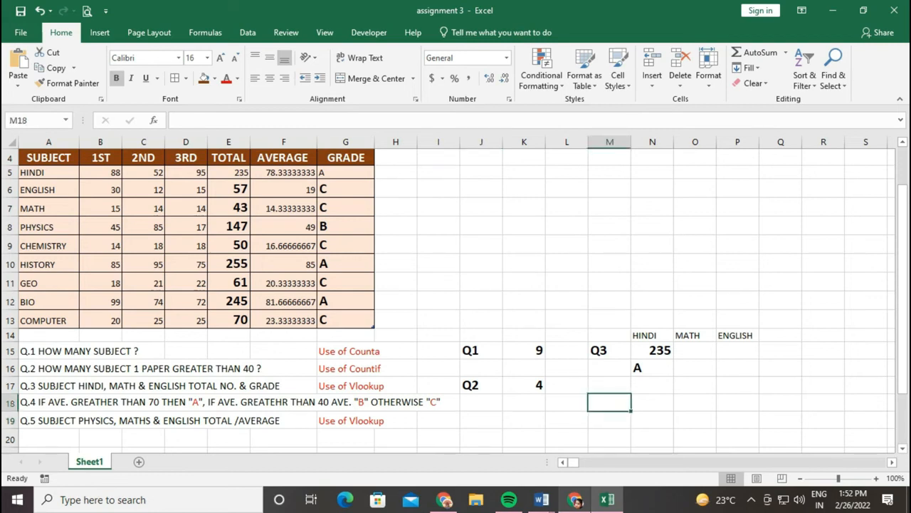
type("Q")
type("5")
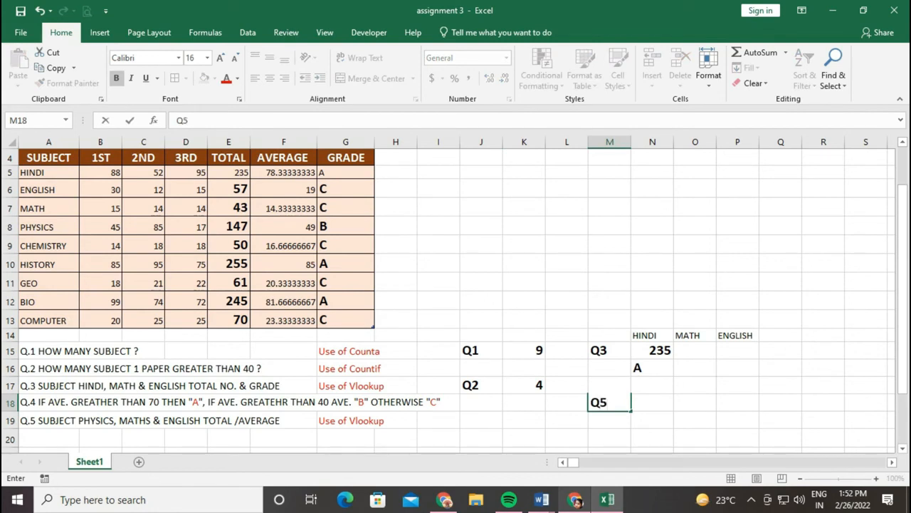
key("Tab")
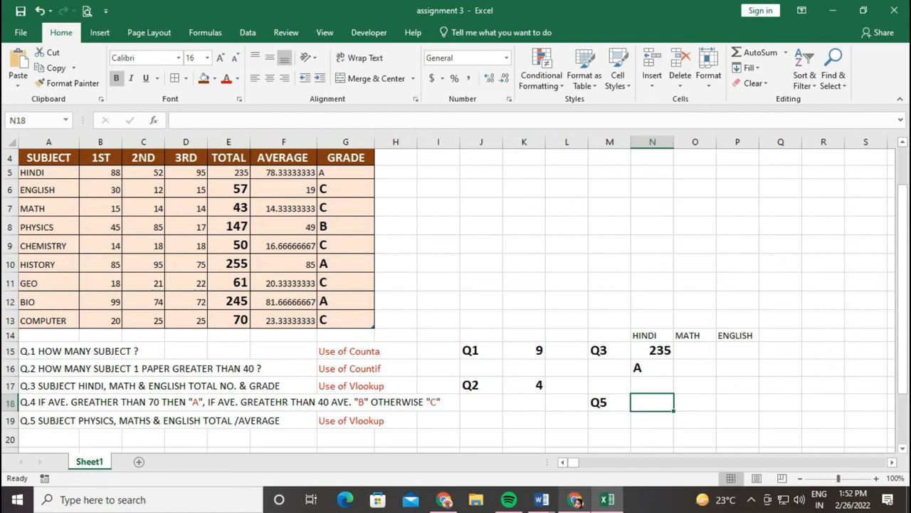
type("PHYS")
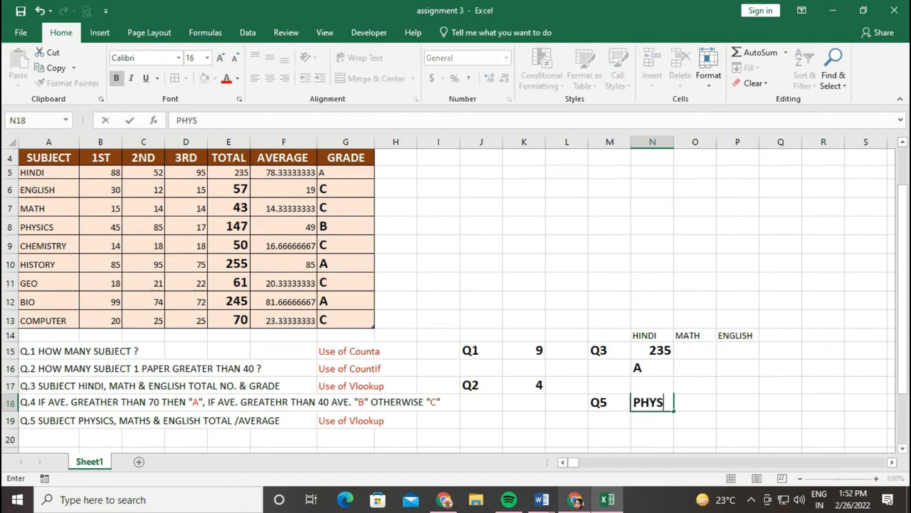
type("ICS")
key("Return")
Step: Look up PHYSICS's average in N19 with VLOOKUP of N18 over the whole marks table, column index 6, exact match 0
type("=")
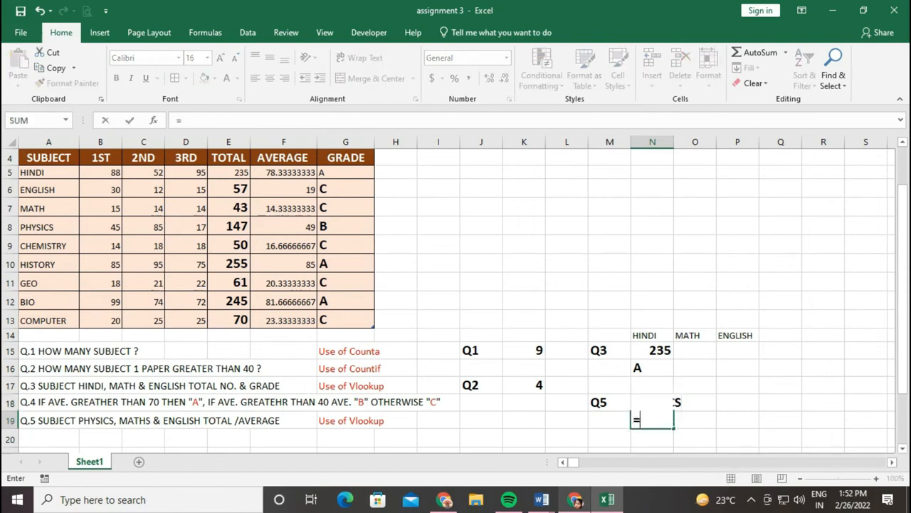
type("V")
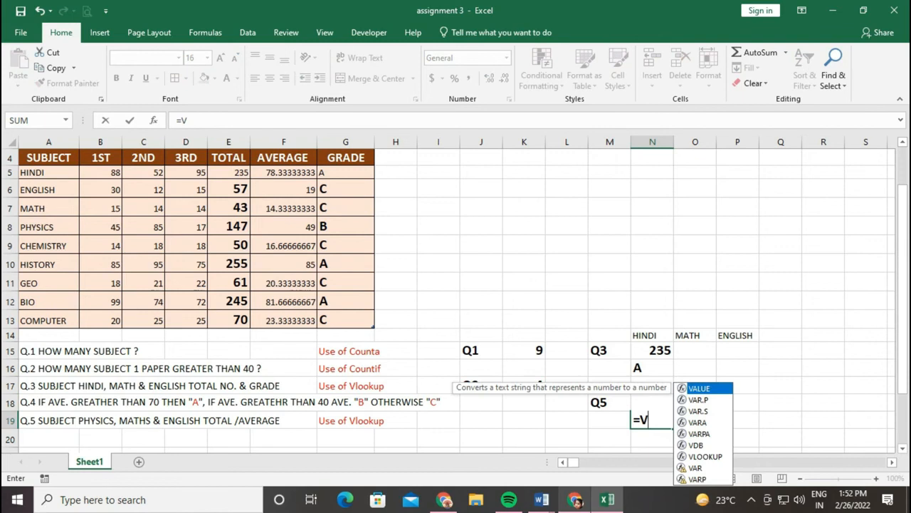
type("LOOKUP")
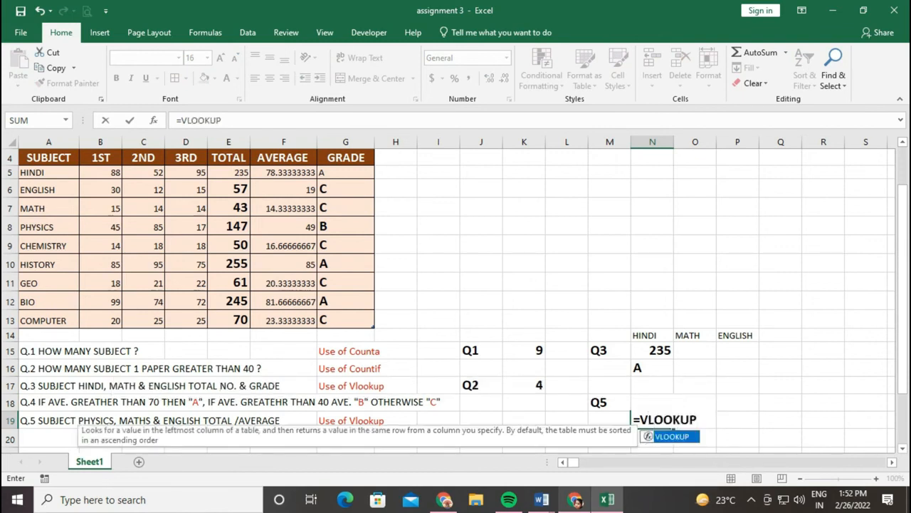
type("(")
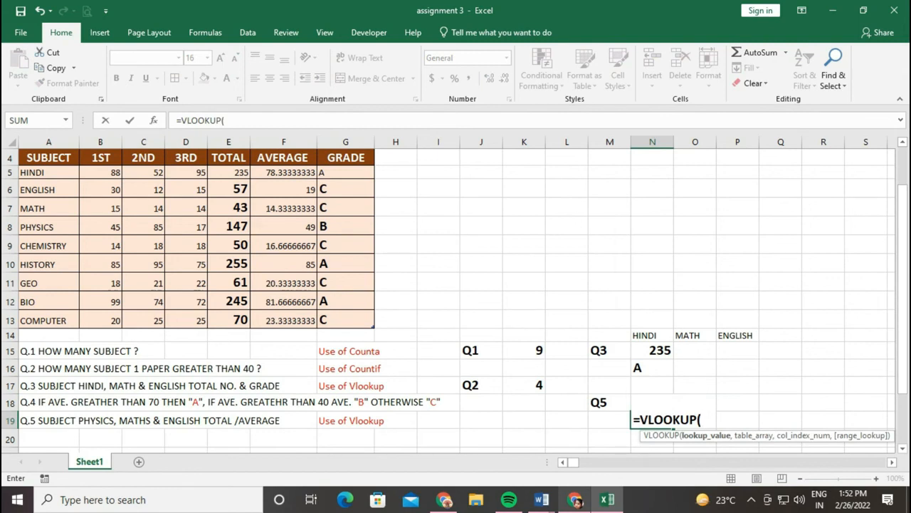
key("Up")
key("Up")
key("Down")
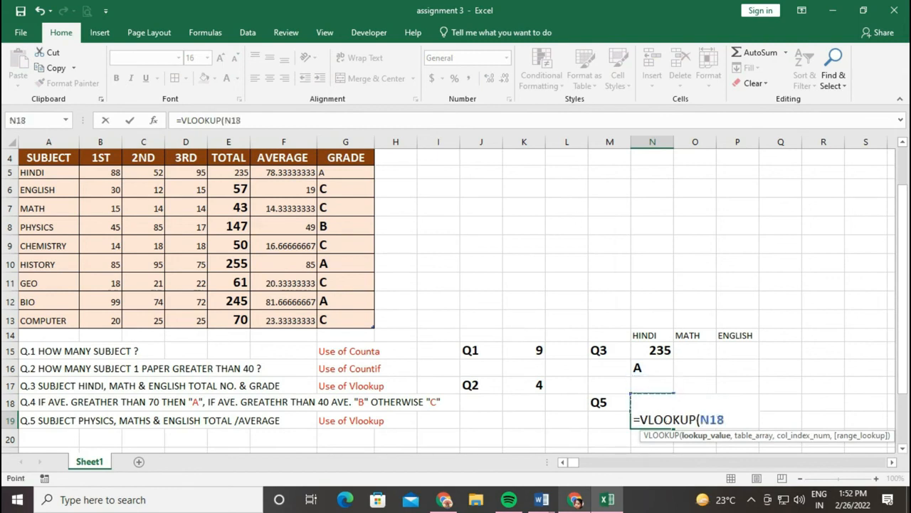
type(",")
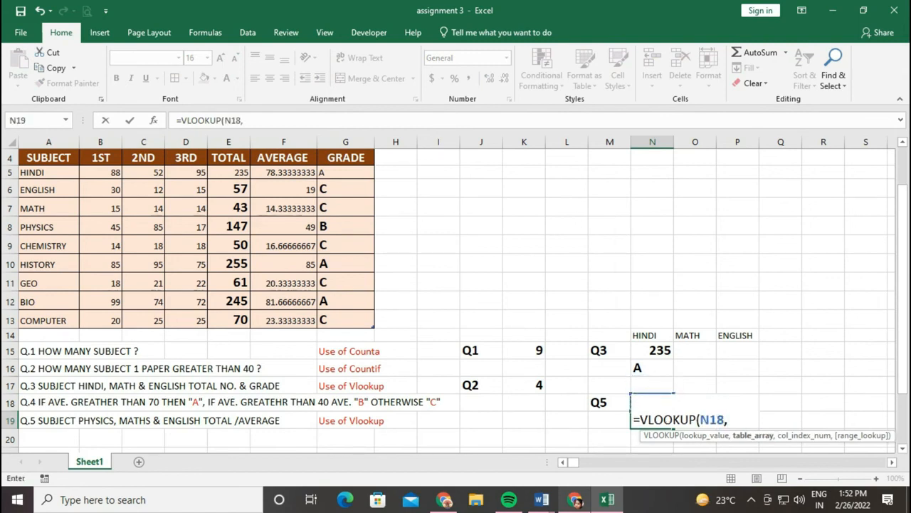
left_click_drag(48, 157, 356, 322)
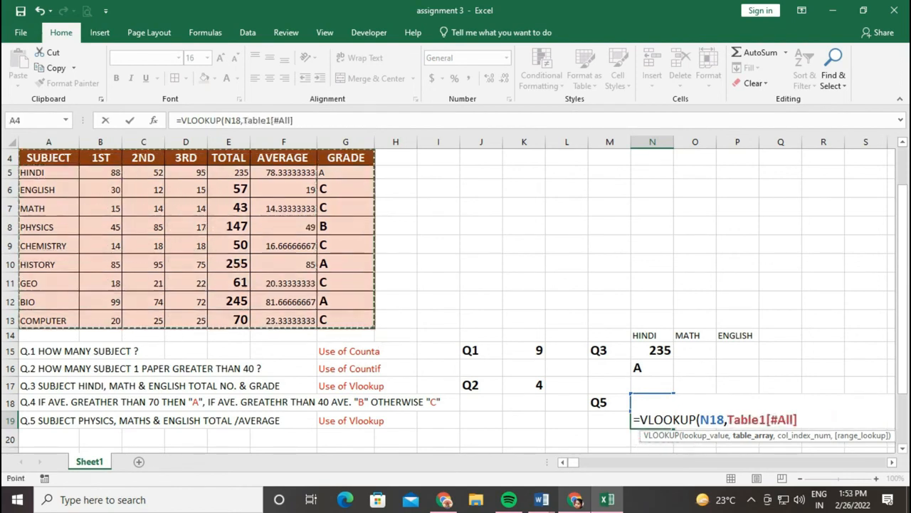
type(",")
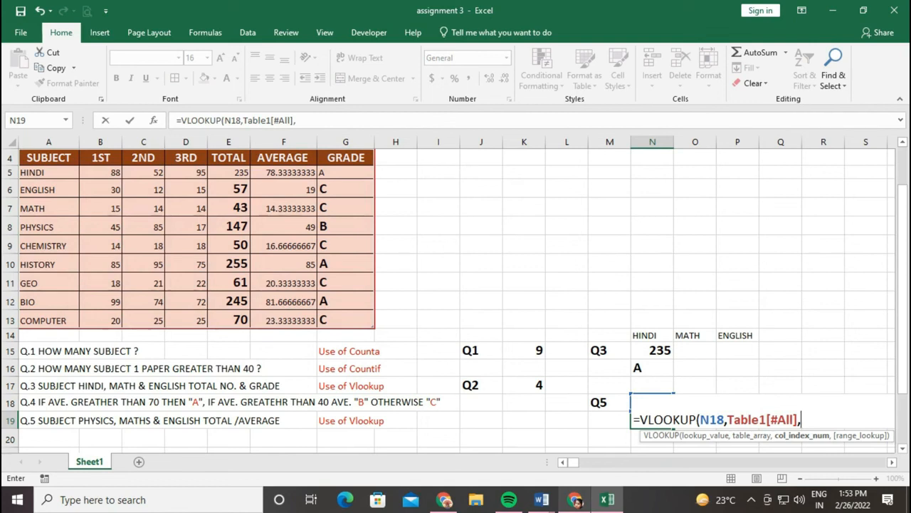
type("6,0")
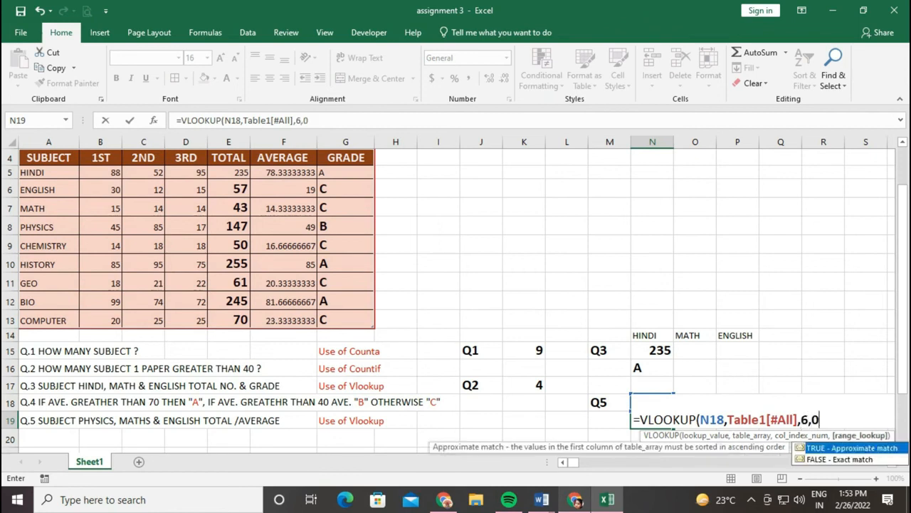
type(")")
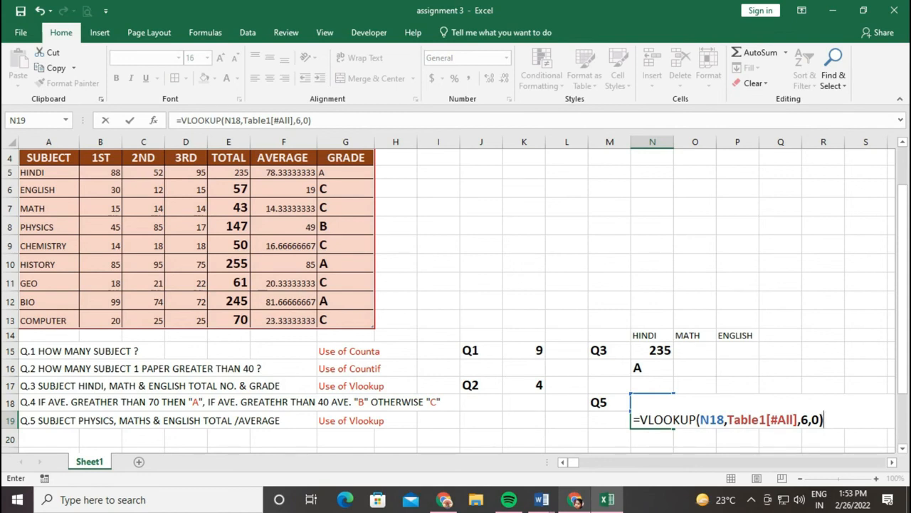
key("Return")
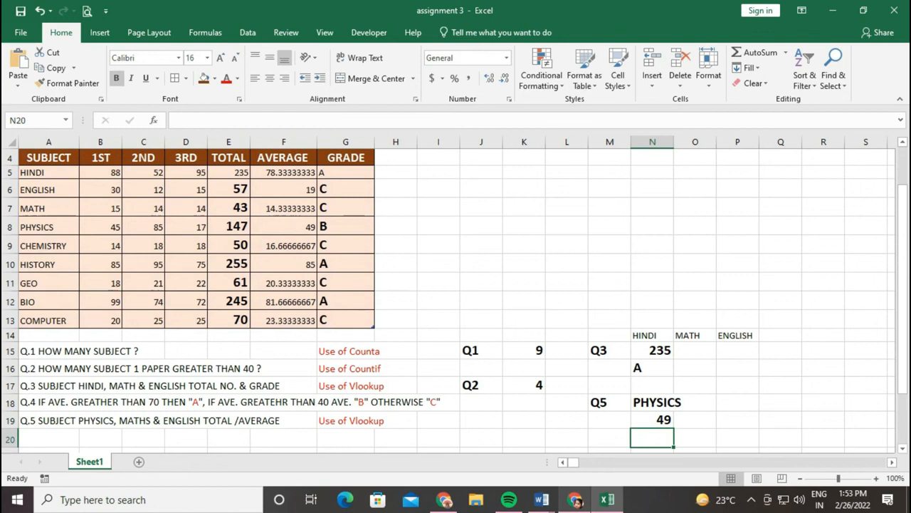
scroll(456, 285, "up", 1)
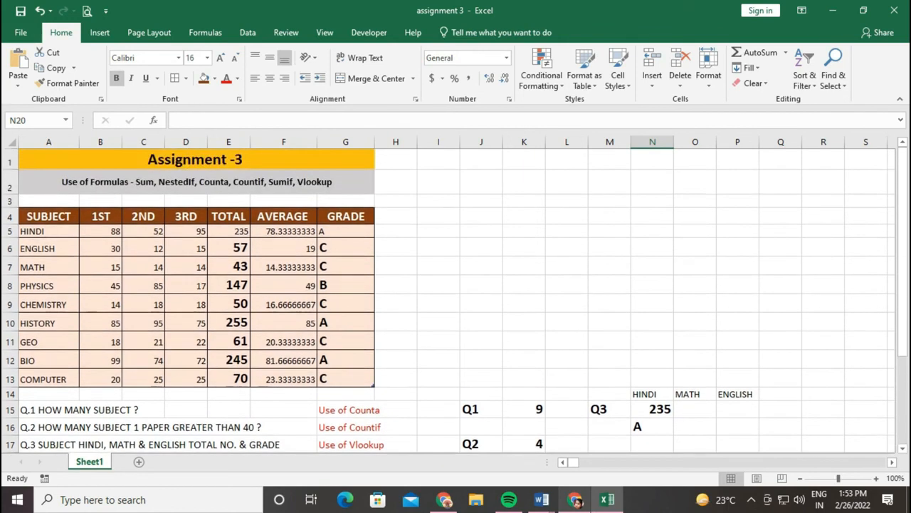